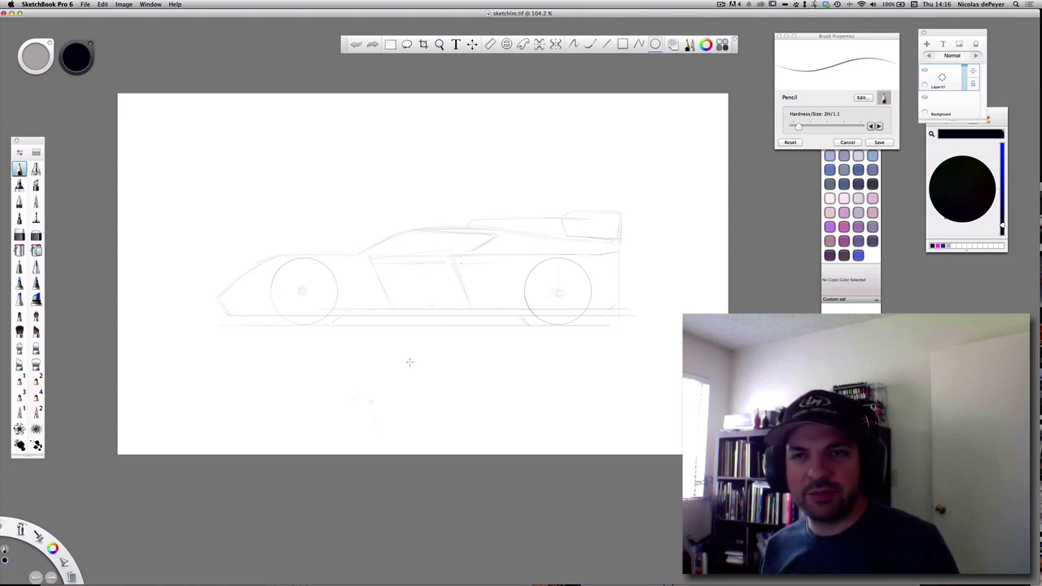
# Draw and undo a test ellipse, then move Brush Properties aside and the Copic Library up
pyautogui.moveTo(396, 370); pyautogui.dragTo(400, 392)
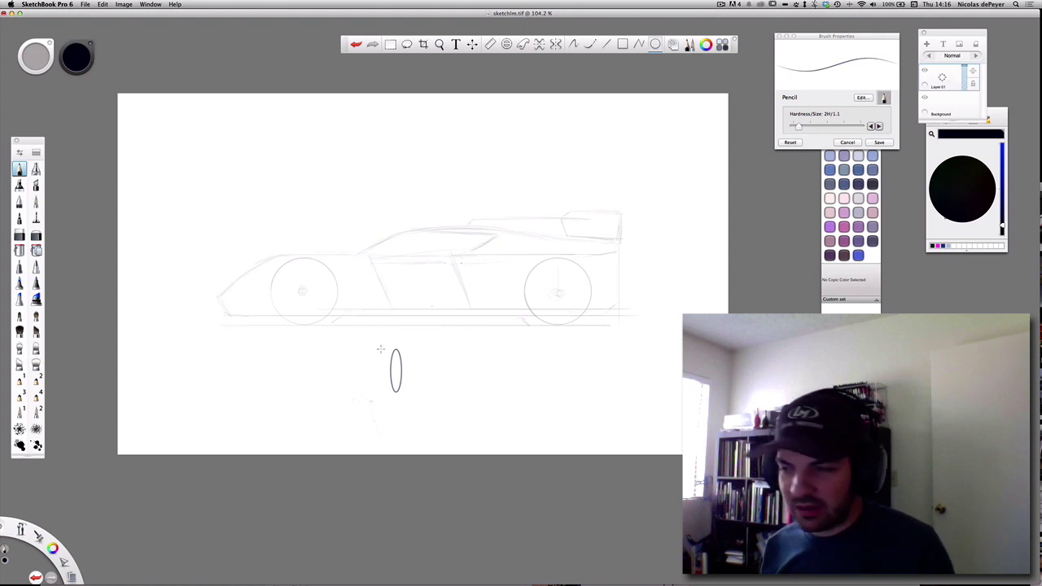
pyautogui.press('super+z')
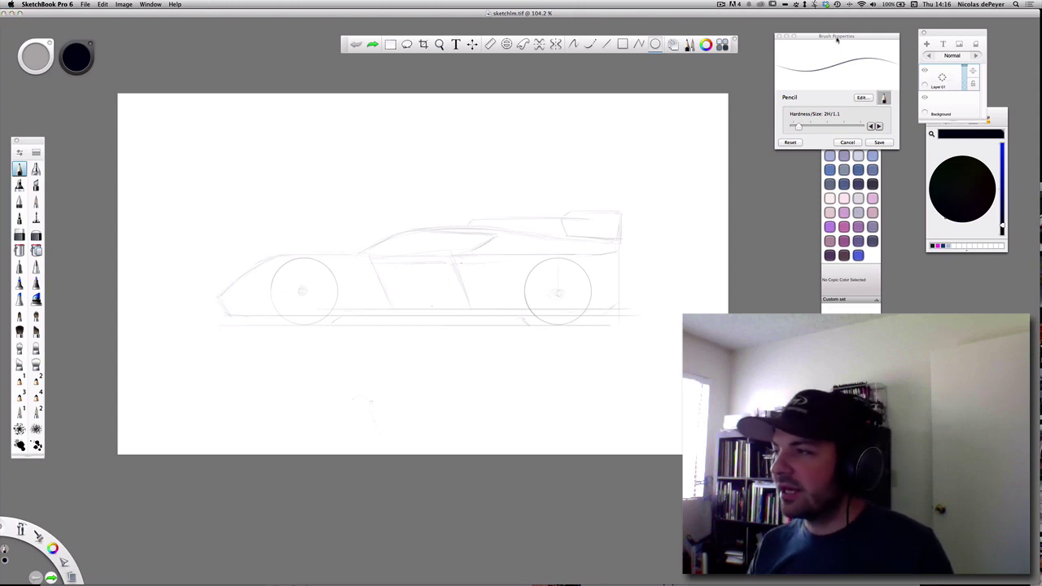
pyautogui.moveTo(836, 40); pyautogui.dragTo(822, 213)
pyautogui.moveTo(853, 99)
pyautogui.mouseDown()
pyautogui.moveTo(804, 51)
pyautogui.moveTo(808, 40)
pyautogui.mouseUp()
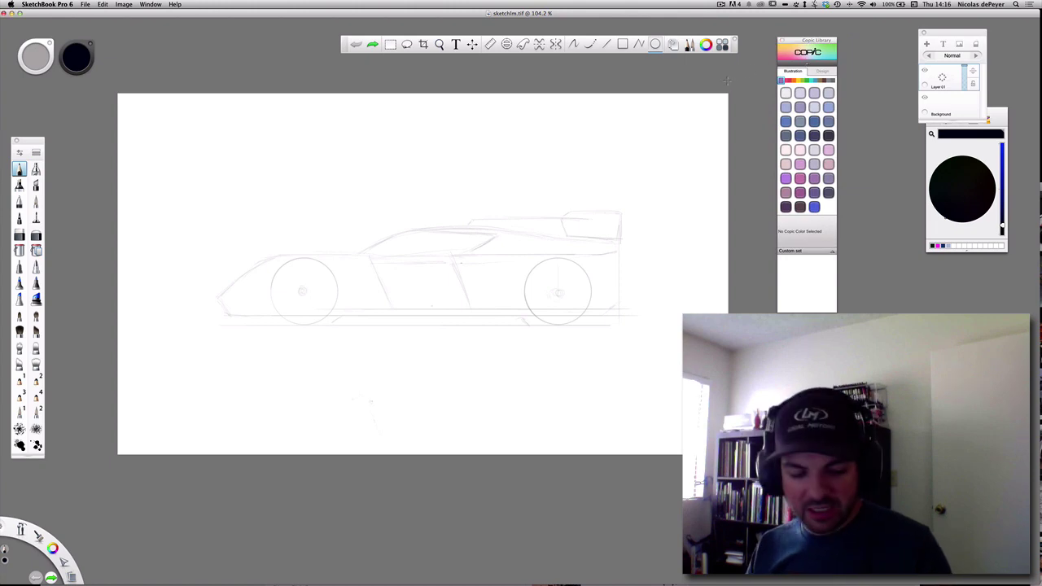
pyautogui.press('Tab')
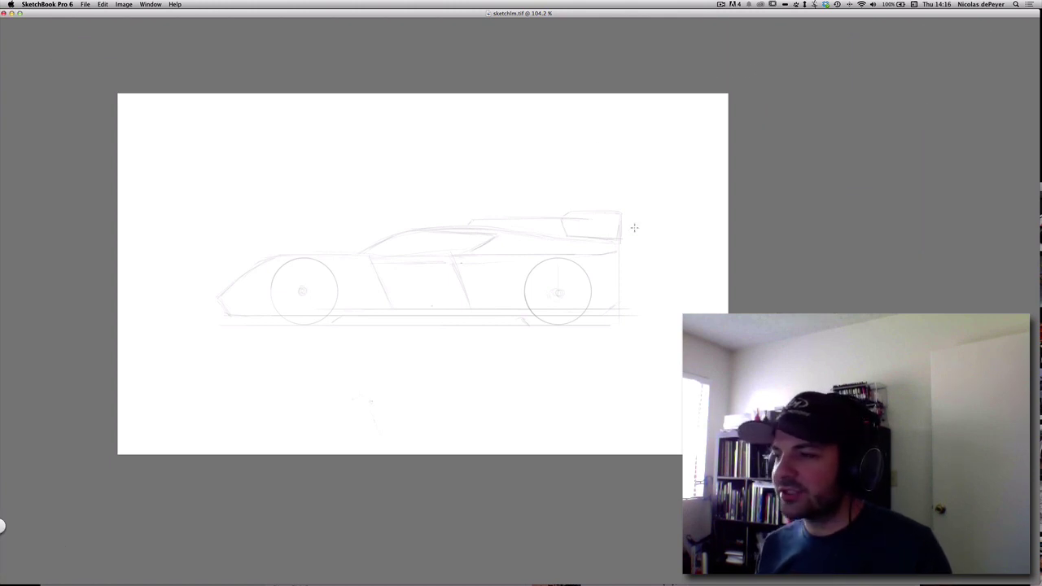
pyautogui.press('Tab')
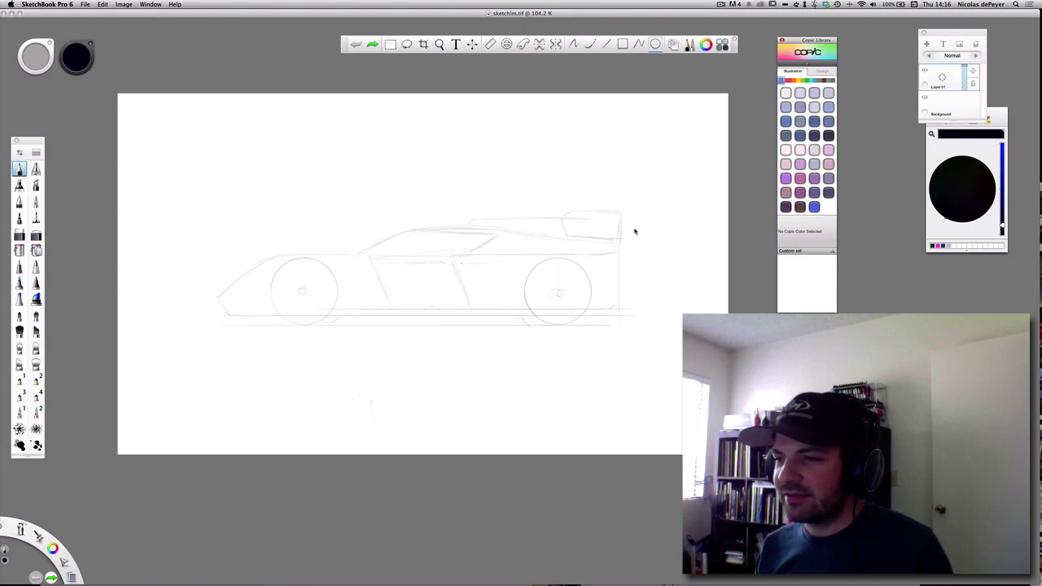
pyautogui.press('Tab')
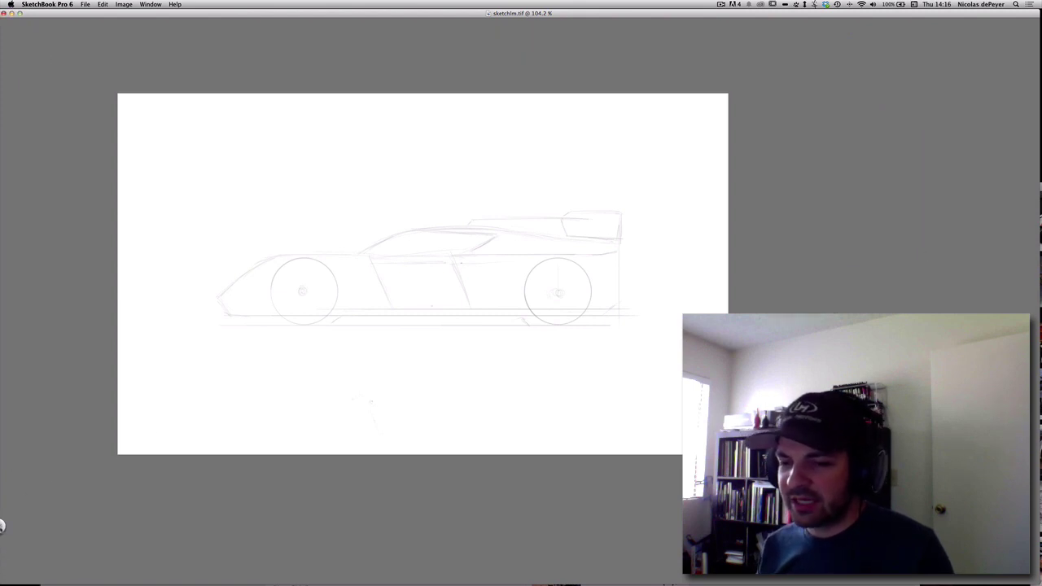
pyautogui.click(2, 526)
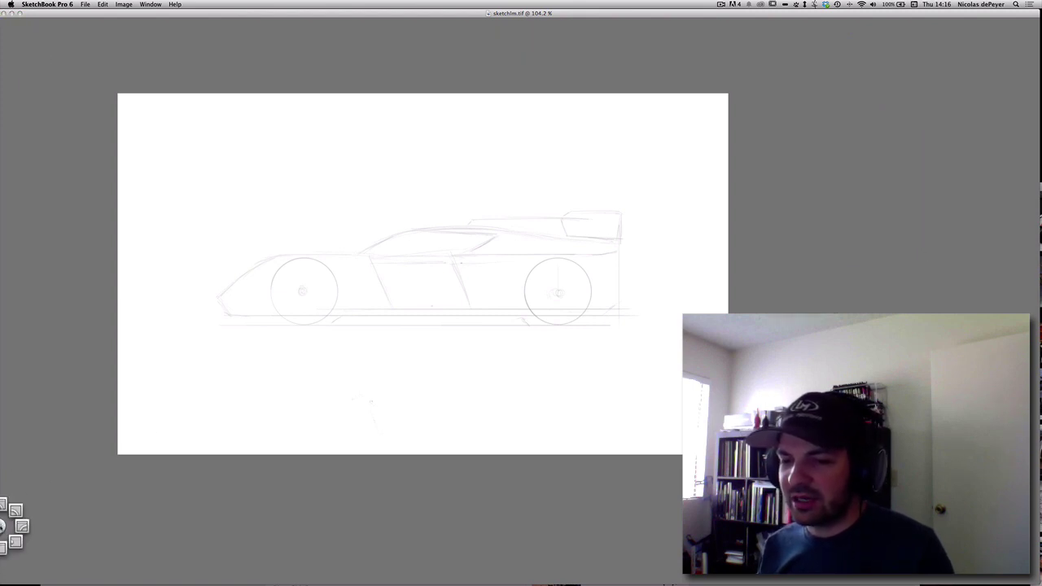
pyautogui.click(22, 526)
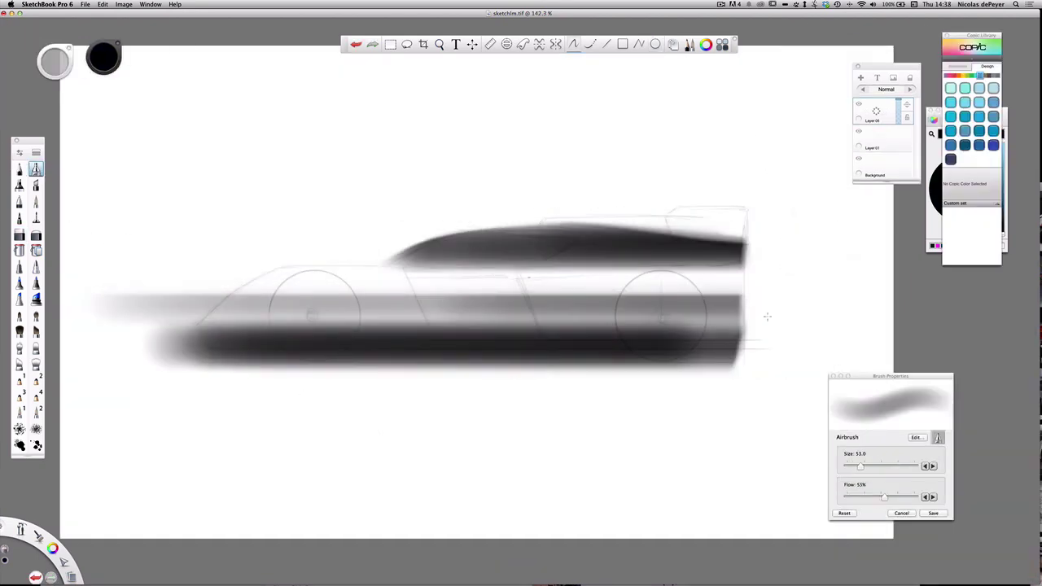
pyautogui.moveTo(655, 308)
pyautogui.mouseDown()
pyautogui.moveTo(664, 327)
pyautogui.moveTo(661, 317)
pyautogui.mouseUp()
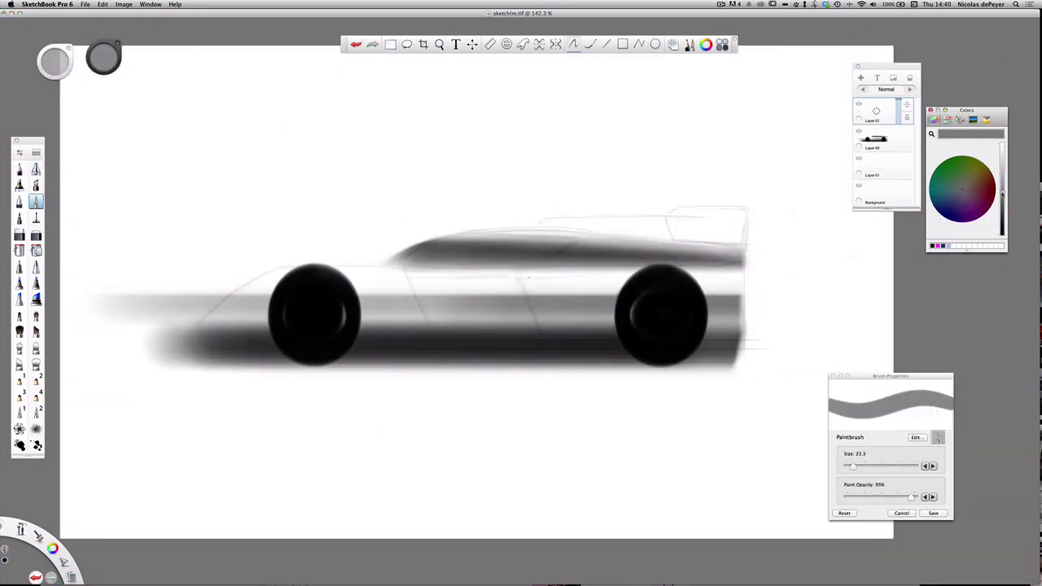
pyautogui.moveTo(286, 363); pyautogui.dragTo(726, 361)
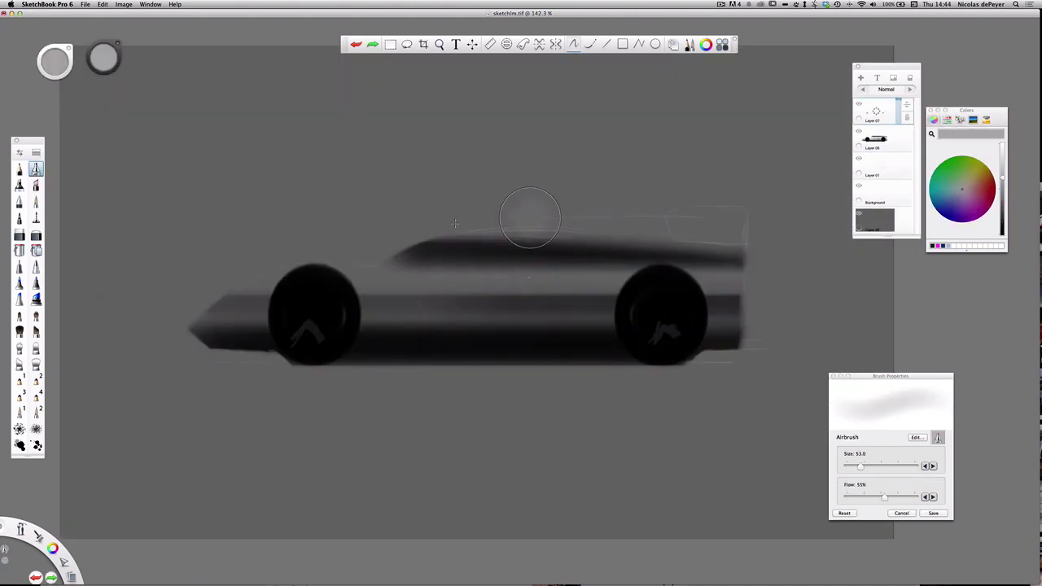
pyautogui.moveTo(530, 221)
pyautogui.mouseDown()
pyautogui.moveTo(616, 290)
pyautogui.moveTo(423, 236)
pyautogui.mouseUp()
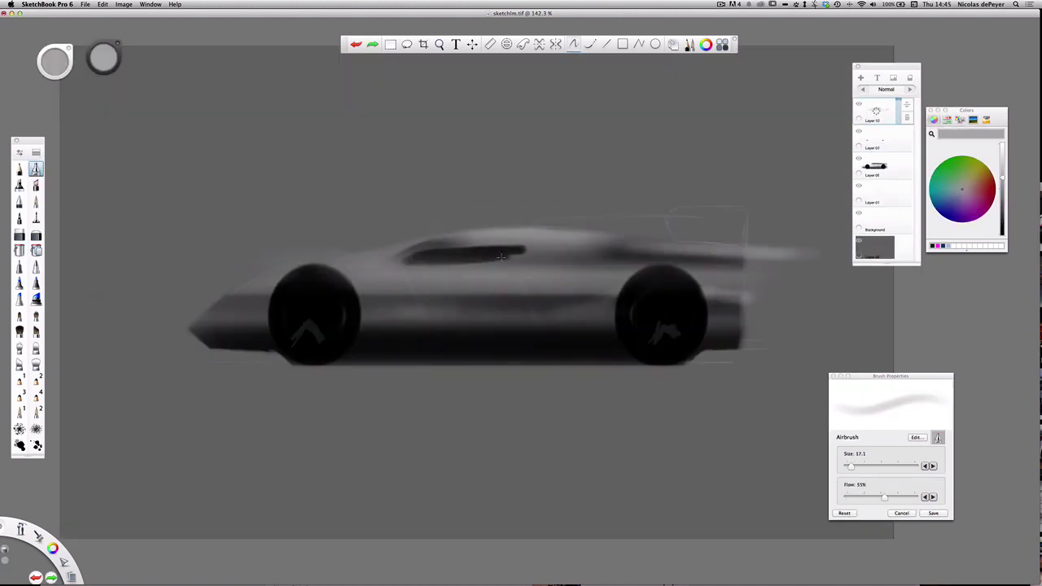
pyautogui.click(36, 236)
pyautogui.moveTo(325, 276); pyautogui.dragTo(505, 281)
pyautogui.scroll(5, 568, 259)
pyautogui.moveTo(568, 259)
pyautogui.mouseDown()
pyautogui.moveTo(326, 245)
pyautogui.moveTo(619, 261)
pyautogui.mouseUp()
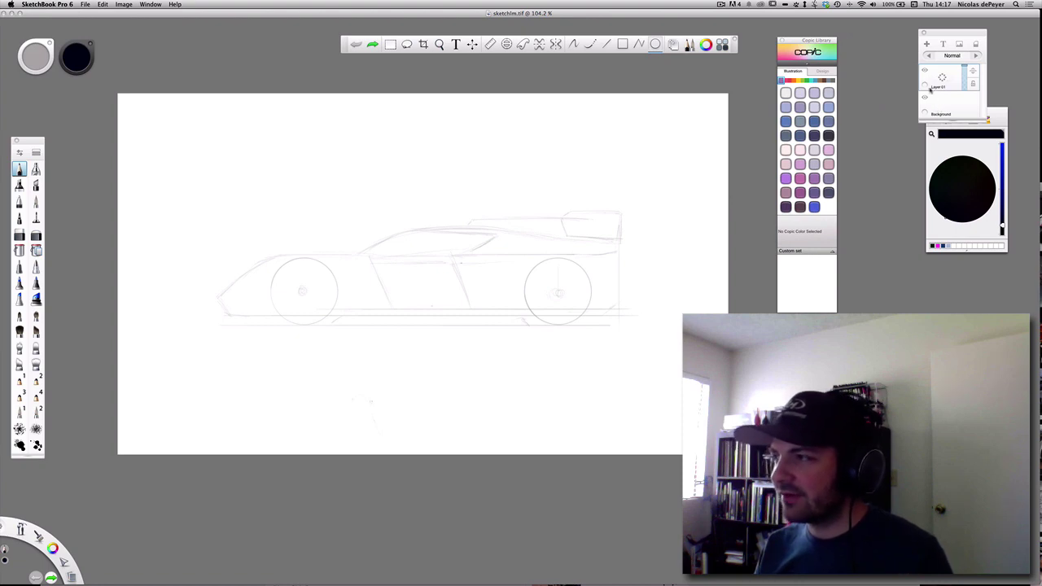
# Dock the Layers panel beside the Copic Library and bring up the Ruler guide
pyautogui.moveTo(945, 32); pyautogui.dragTo(879, 67)
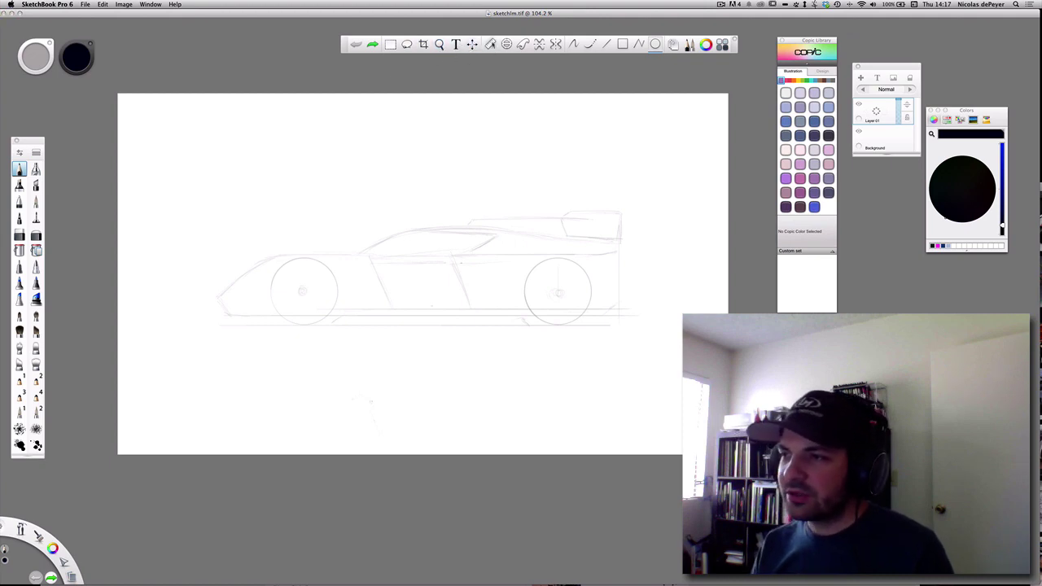
pyautogui.click(490, 45)
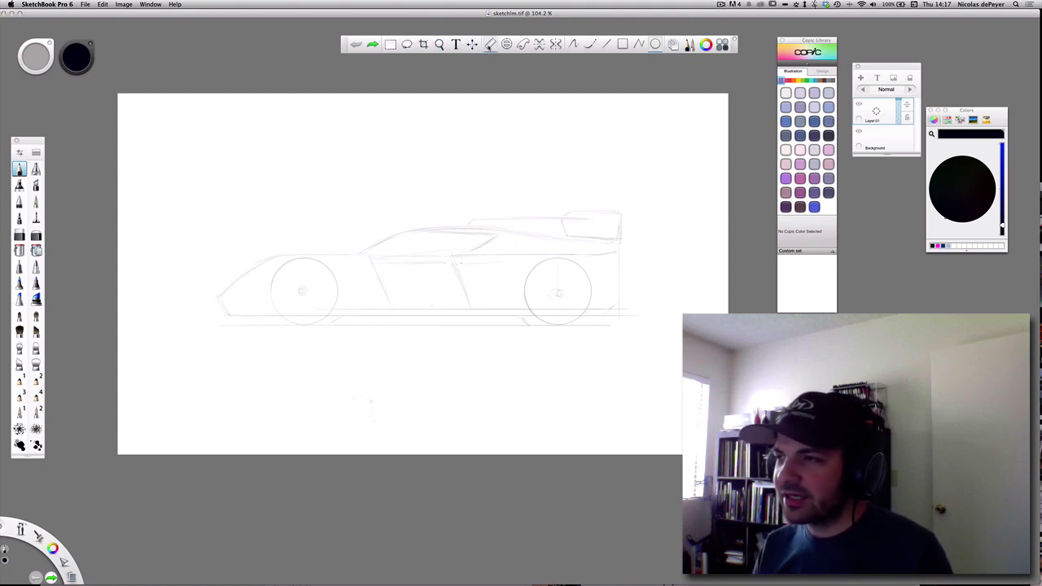
pyautogui.moveTo(296, 359); pyautogui.dragTo(263, 320)
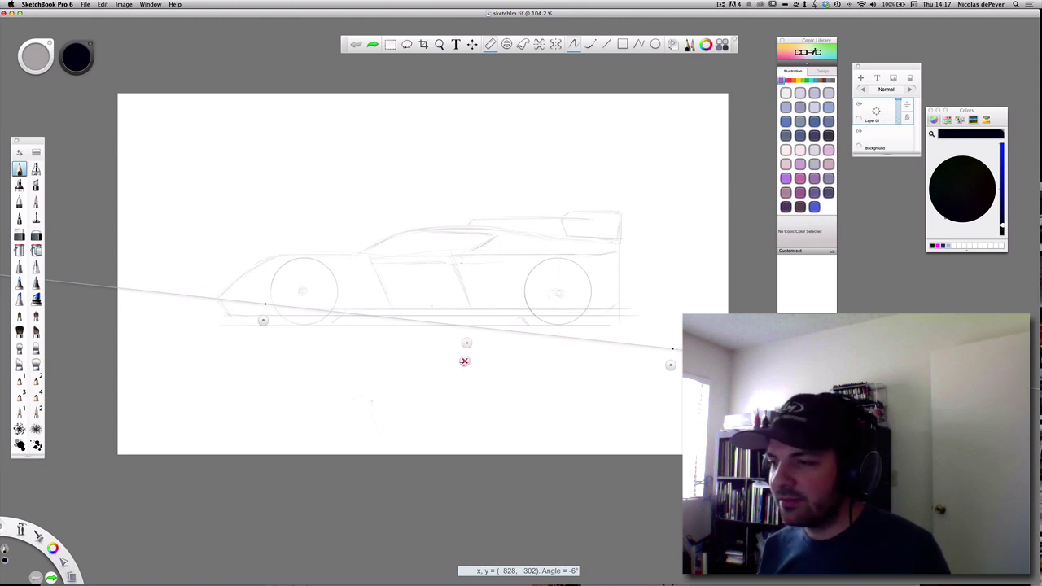
pyautogui.click(464, 360)
pyautogui.click(506, 45)
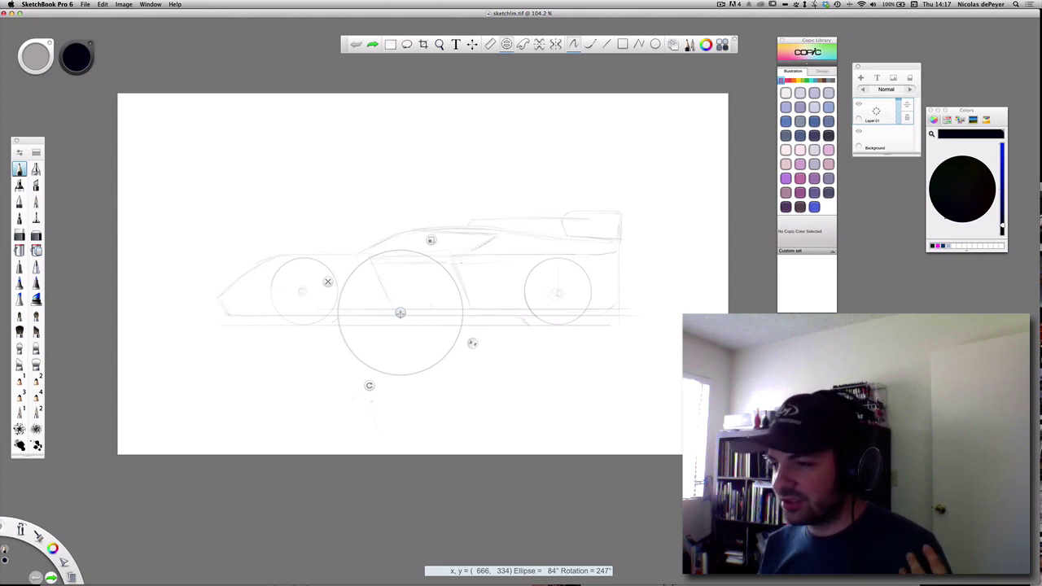
pyautogui.moveTo(399, 312); pyautogui.dragTo(270, 204)
pyautogui.moveTo(343, 236); pyautogui.dragTo(311, 221)
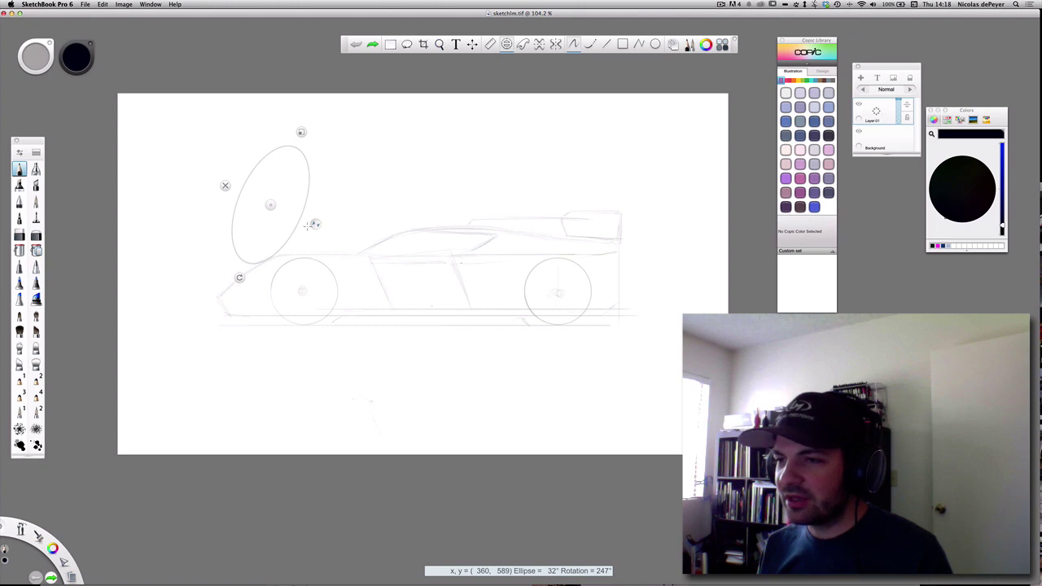
pyautogui.moveTo(238, 278)
pyautogui.mouseDown()
pyautogui.moveTo(298, 282)
pyautogui.moveTo(249, 280)
pyautogui.mouseUp()
pyautogui.click(506, 43)
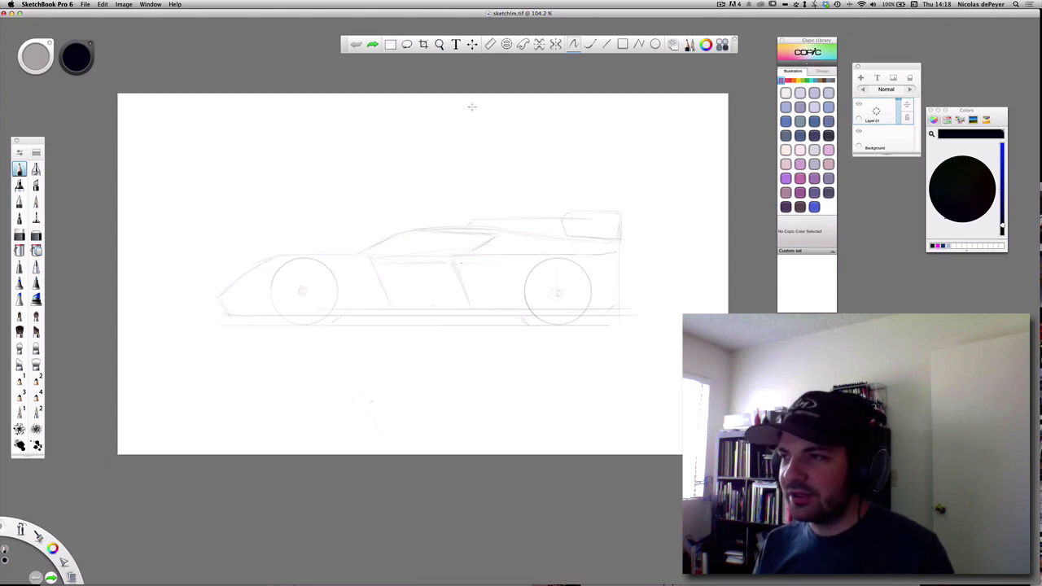
# Show the French Curve guide, cycle to another curve shape, and move it over the car
pyautogui.click(522, 43)
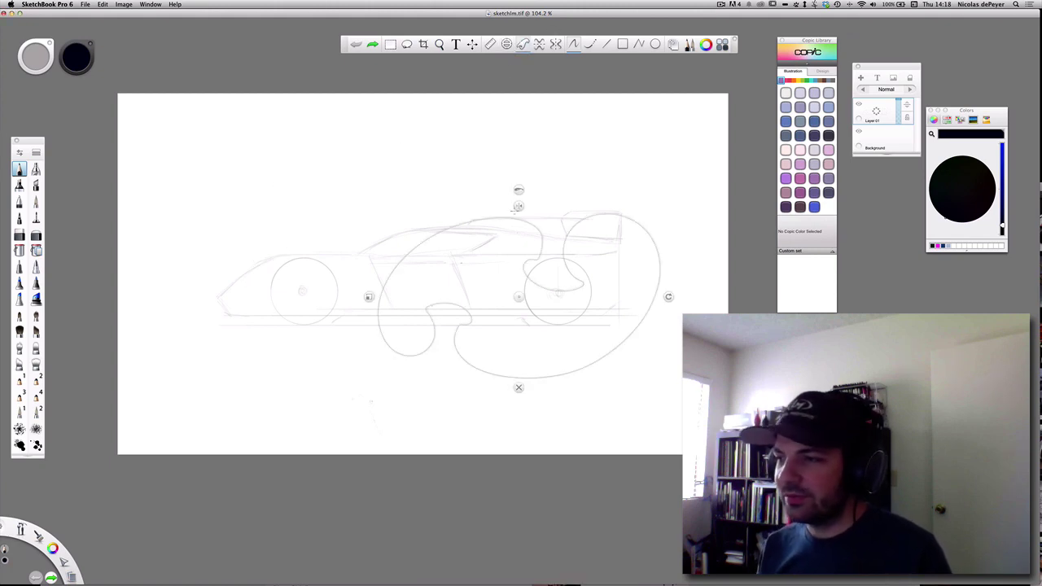
pyautogui.click(518, 190)
pyautogui.click(518, 190)
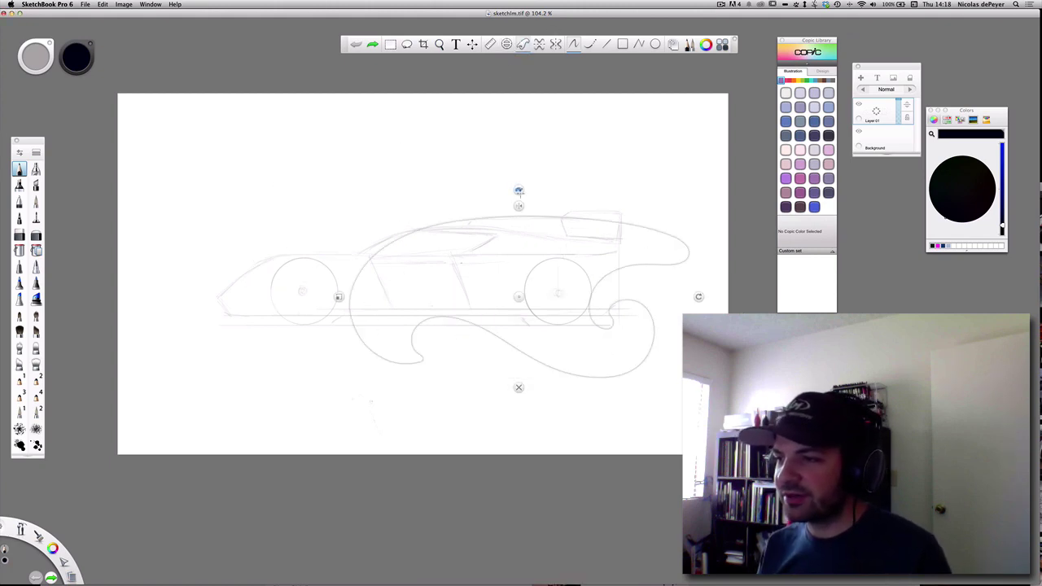
pyautogui.moveTo(519, 296)
pyautogui.mouseDown()
pyautogui.moveTo(431, 276)
pyautogui.moveTo(502, 298)
pyautogui.moveTo(456, 312)
pyautogui.moveTo(514, 296)
pyautogui.moveTo(500, 301)
pyautogui.mouseUp()
# Add a layer above Layer 01, set the colour to pure black, and dismiss the French curve
pyautogui.moveTo(883, 116); pyautogui.dragTo(845, 96)
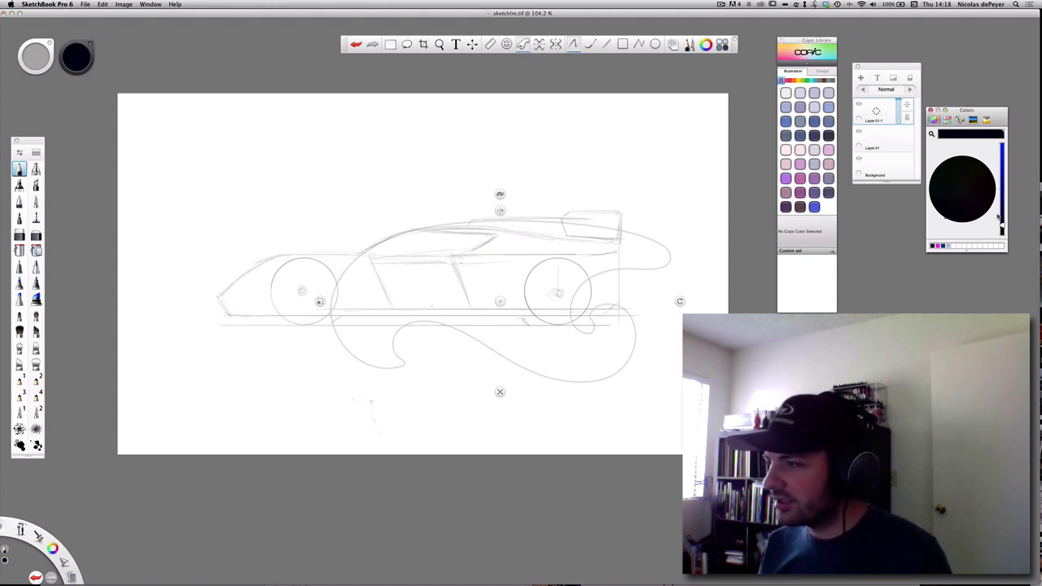
pyautogui.moveTo(1002, 230); pyautogui.dragTo(1002, 236)
pyautogui.click(475, 236)
pyautogui.press('super+z')
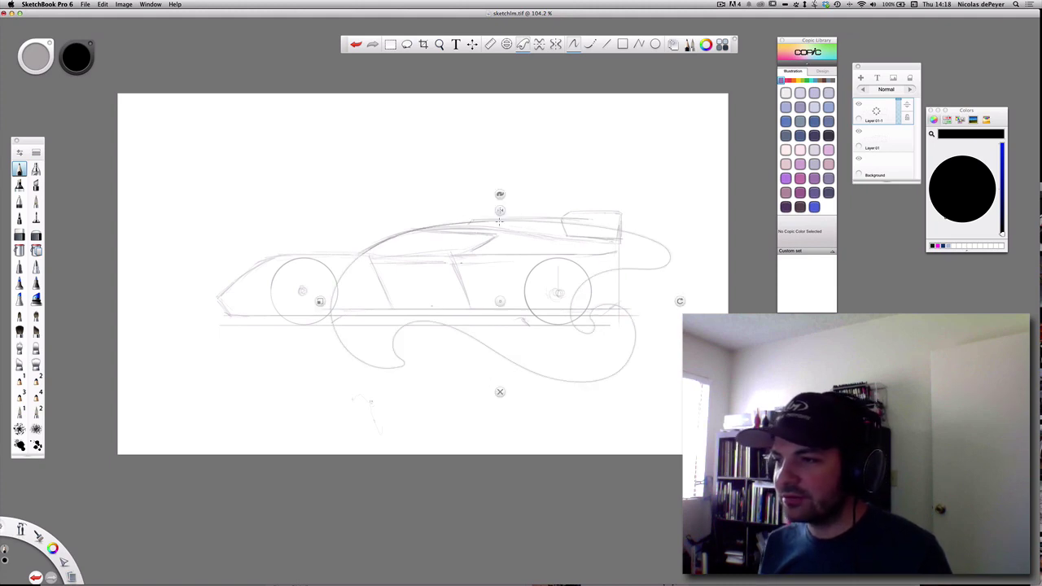
pyautogui.click(500, 390)
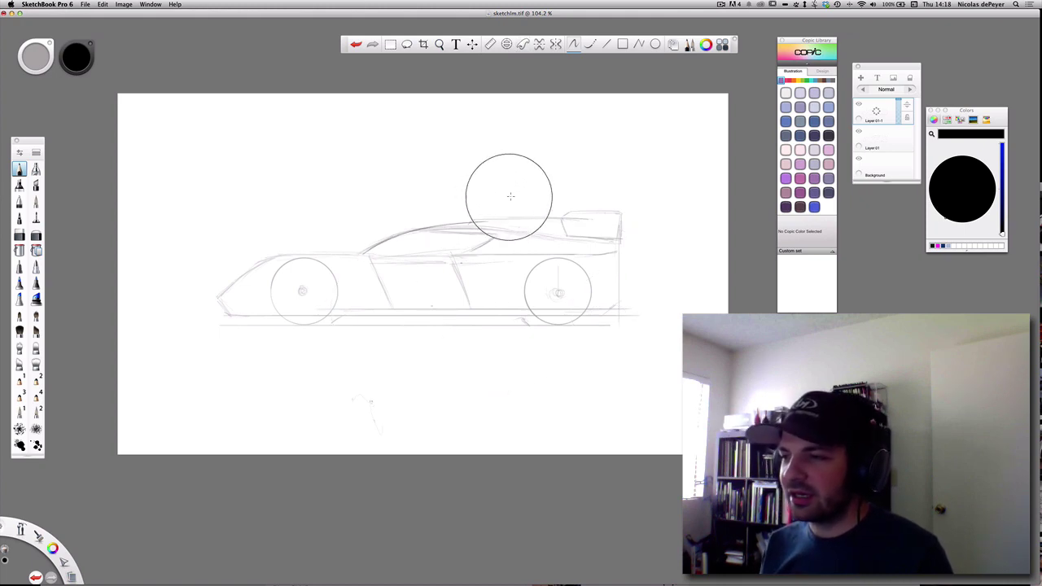
# Resize the brush, toggle the eraser and back, add Layer 02, and enable horizontal symmetry
pyautogui.moveTo(36, 65); pyautogui.dragTo(55, 70)
pyautogui.press('e')
pyautogui.press('e')
pyautogui.press('e')
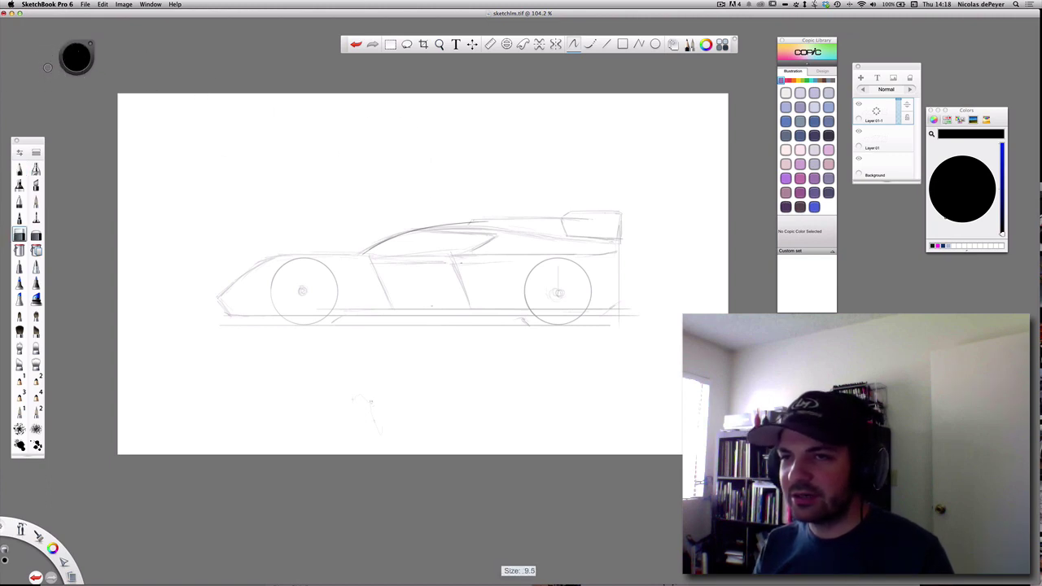
pyautogui.press('e')
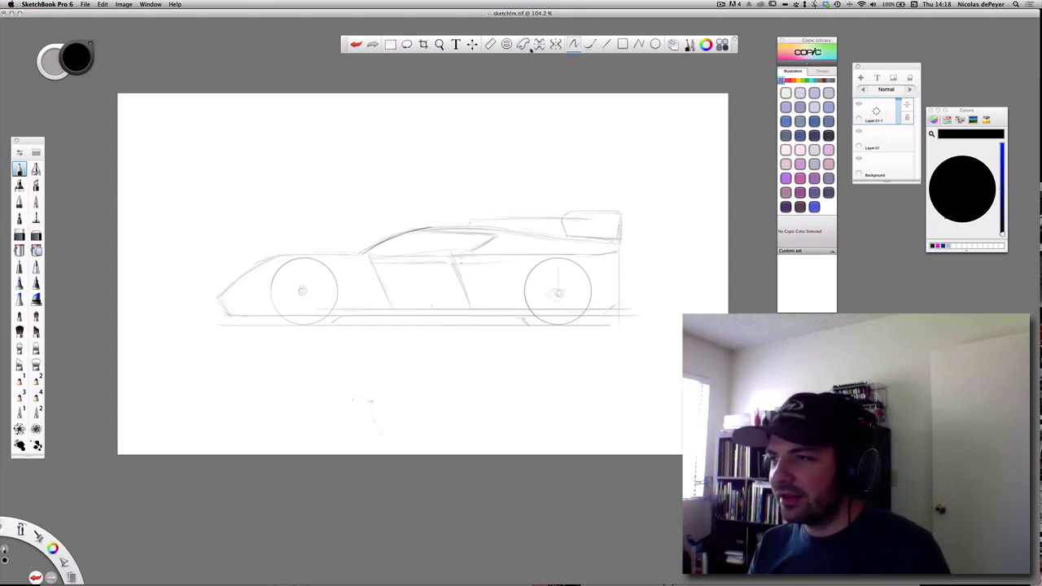
pyautogui.click(861, 78)
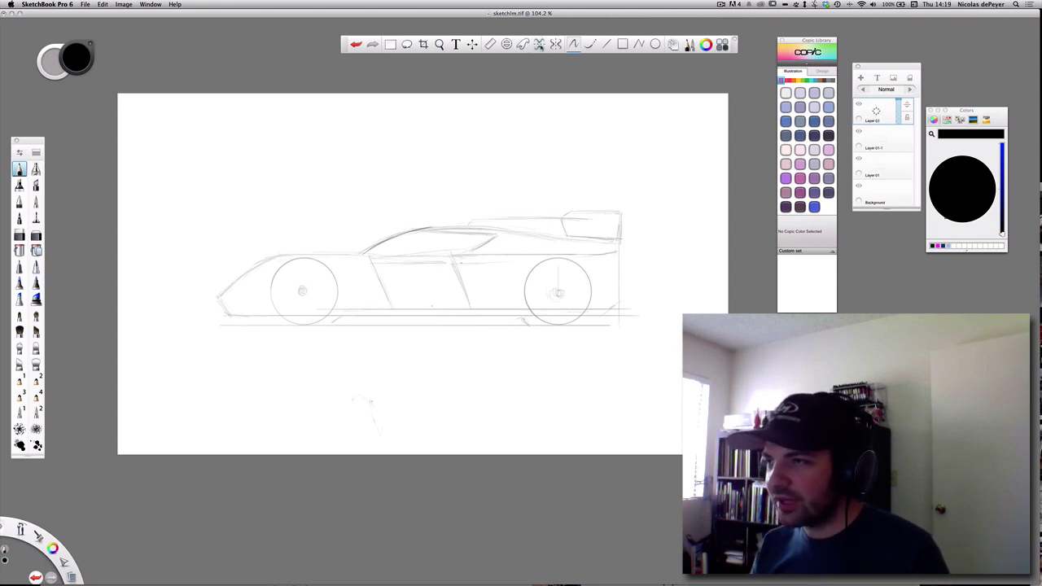
pyautogui.click(539, 45)
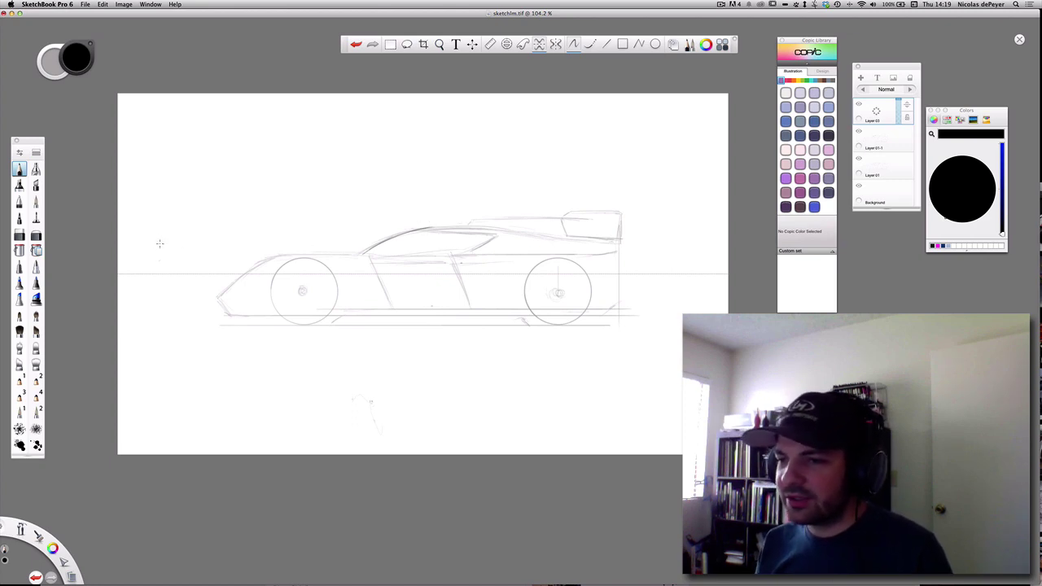
# Draw a mirrored left-edge stroke and a four-corner loop, then a long unmirrored line across the top
pyautogui.moveTo(151, 234)
pyautogui.mouseDown()
pyautogui.moveTo(165, 261)
pyautogui.moveTo(151, 241)
pyautogui.moveTo(166, 261)
pyautogui.moveTo(149, 241)
pyautogui.moveTo(164, 259)
pyautogui.moveTo(122, 243)
pyautogui.mouseUp()
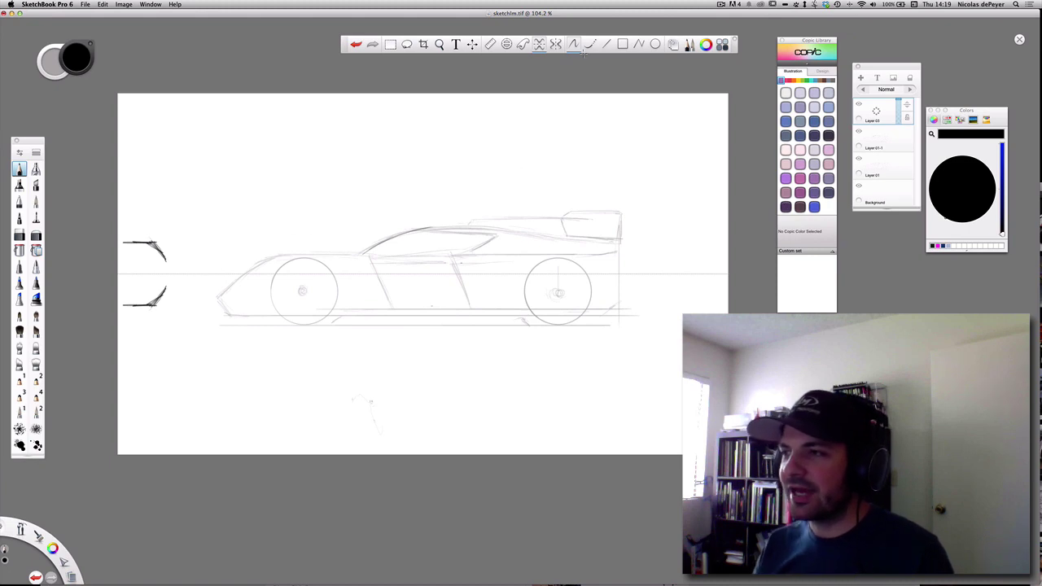
pyautogui.click(556, 44)
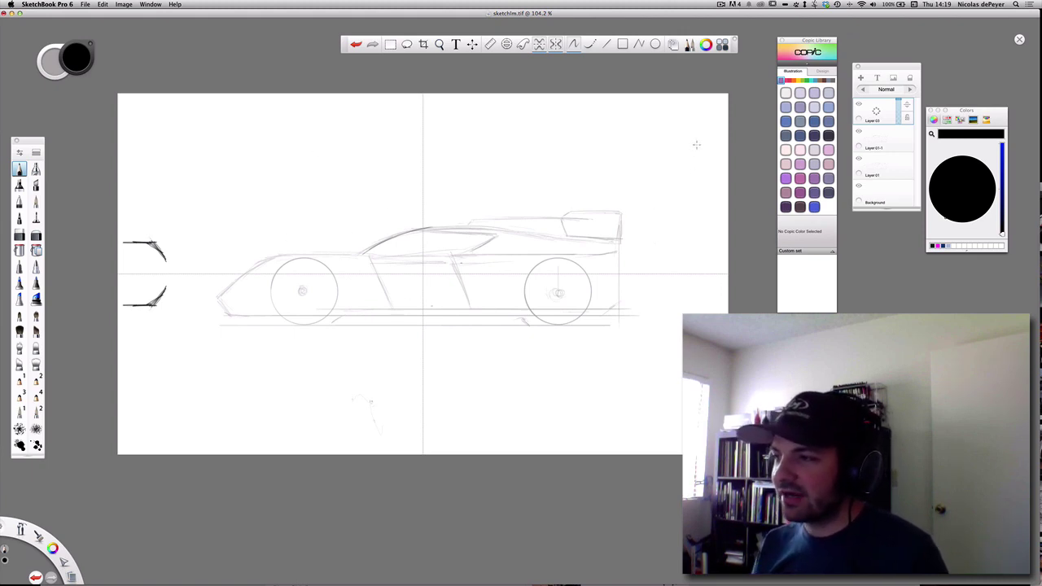
pyautogui.moveTo(698, 122)
pyautogui.mouseDown()
pyautogui.moveTo(693, 138)
pyautogui.moveTo(714, 134)
pyautogui.moveTo(694, 120)
pyautogui.mouseUp()
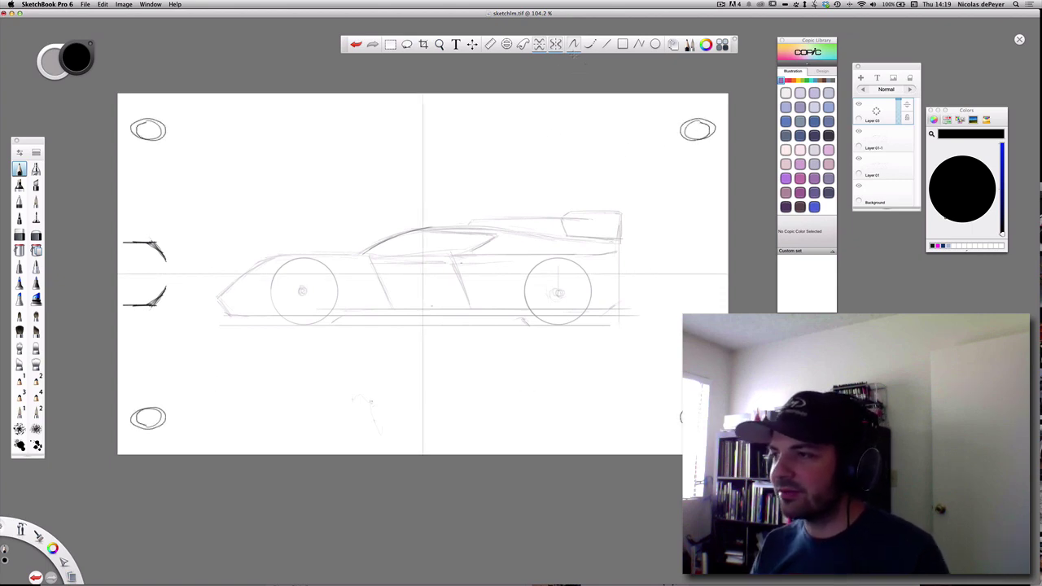
pyautogui.click(555, 44)
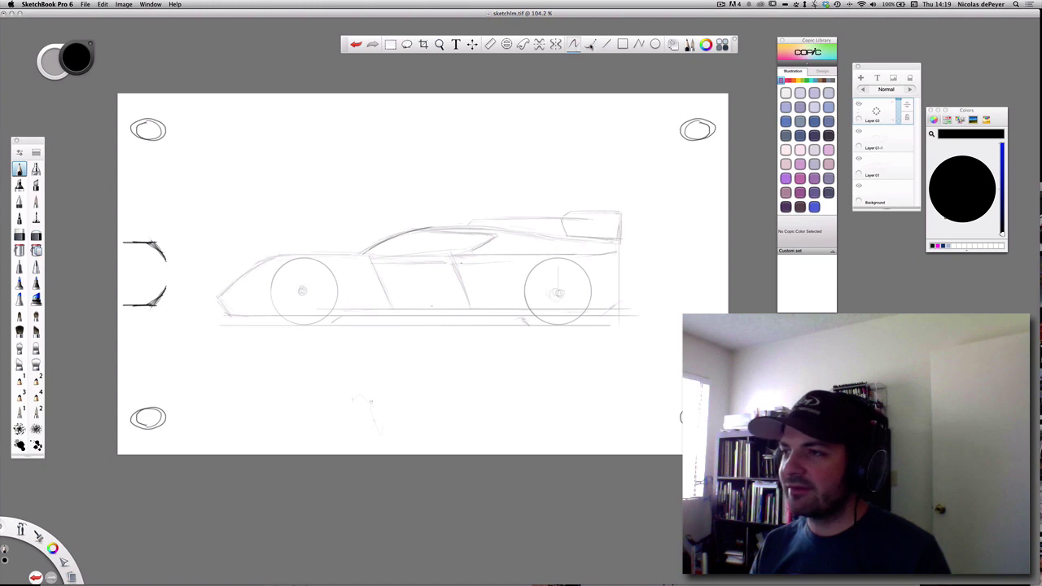
pyautogui.moveTo(230, 167); pyautogui.dragTo(560, 143)
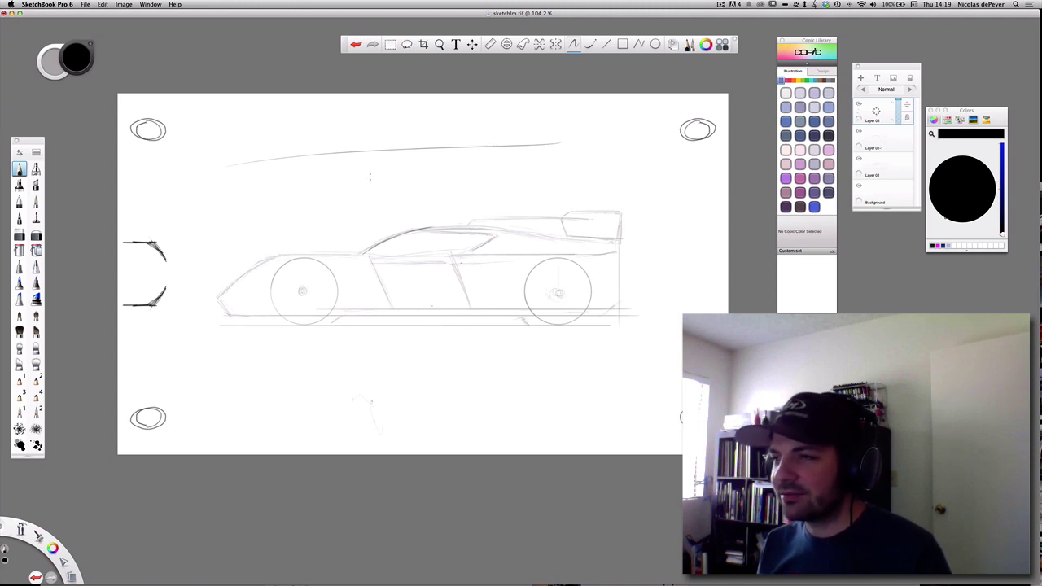
# Draw a second long curve, a diagonal line at upper left, and a thin rectangle near the top
pyautogui.click(590, 43)
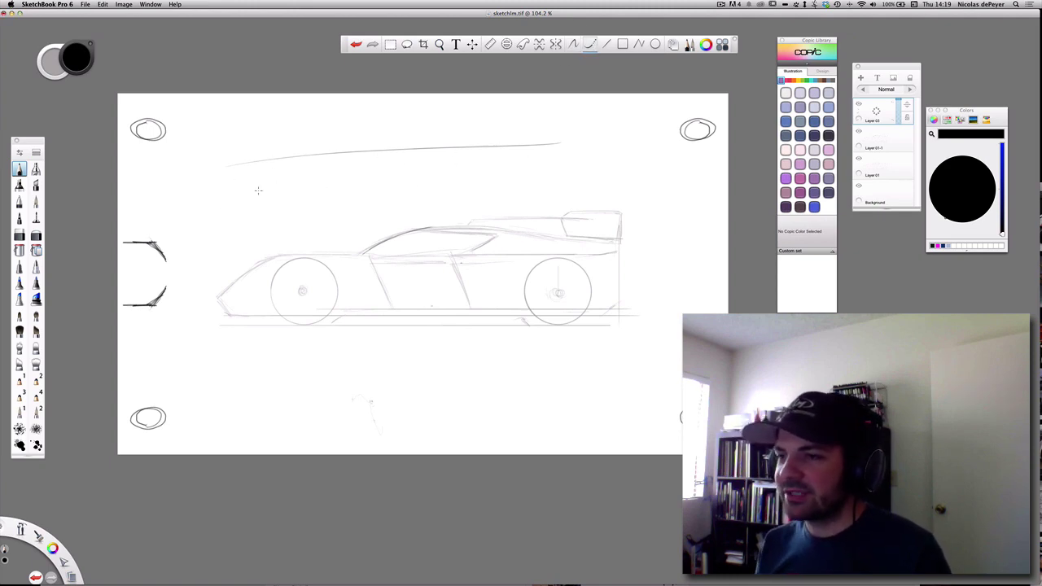
pyautogui.moveTo(242, 190); pyautogui.dragTo(563, 172)
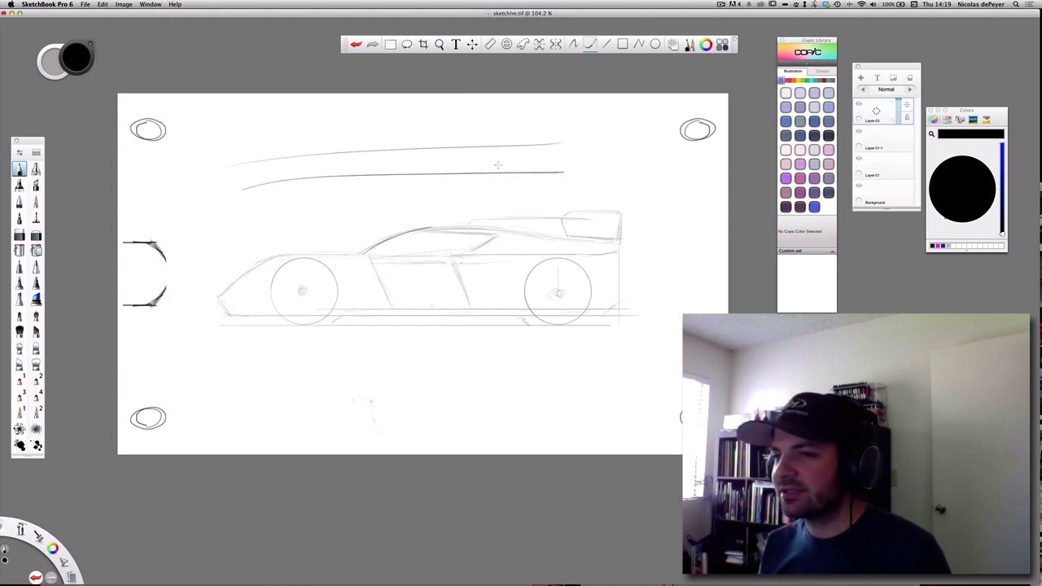
pyautogui.click(607, 46)
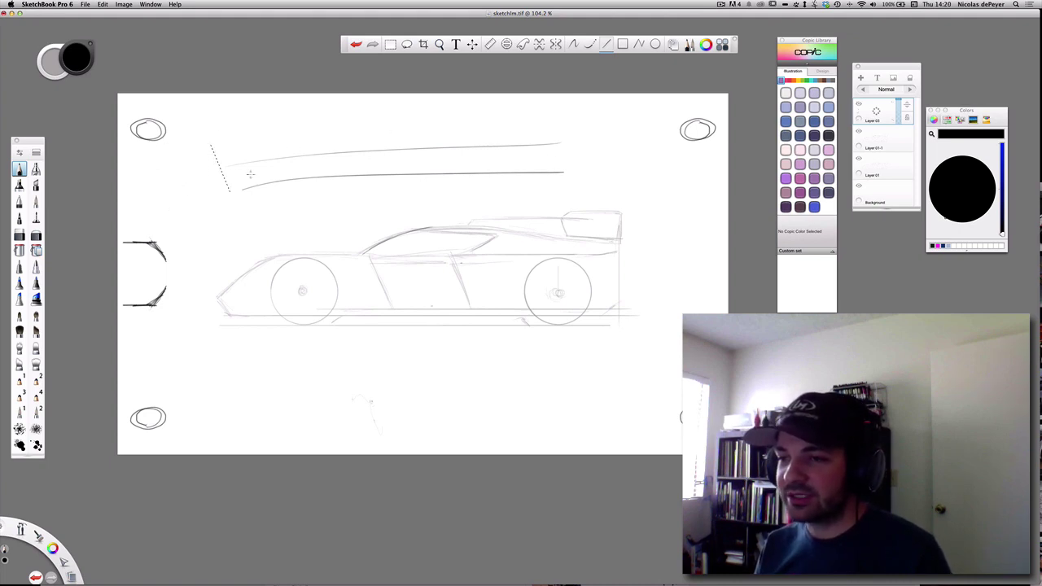
pyautogui.moveTo(176, 202); pyautogui.dragTo(169, 208)
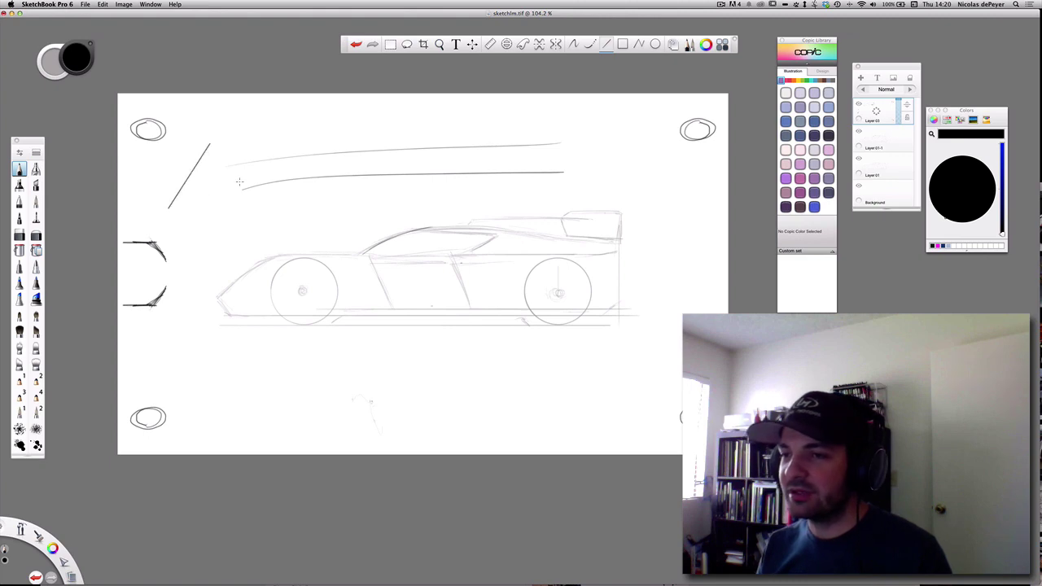
pyautogui.click(622, 44)
pyautogui.moveTo(241, 137); pyautogui.dragTo(246, 140)
# Draw a four-cornered polyline diamond and an ellipse overlapping its upper left
pyautogui.click(638, 44)
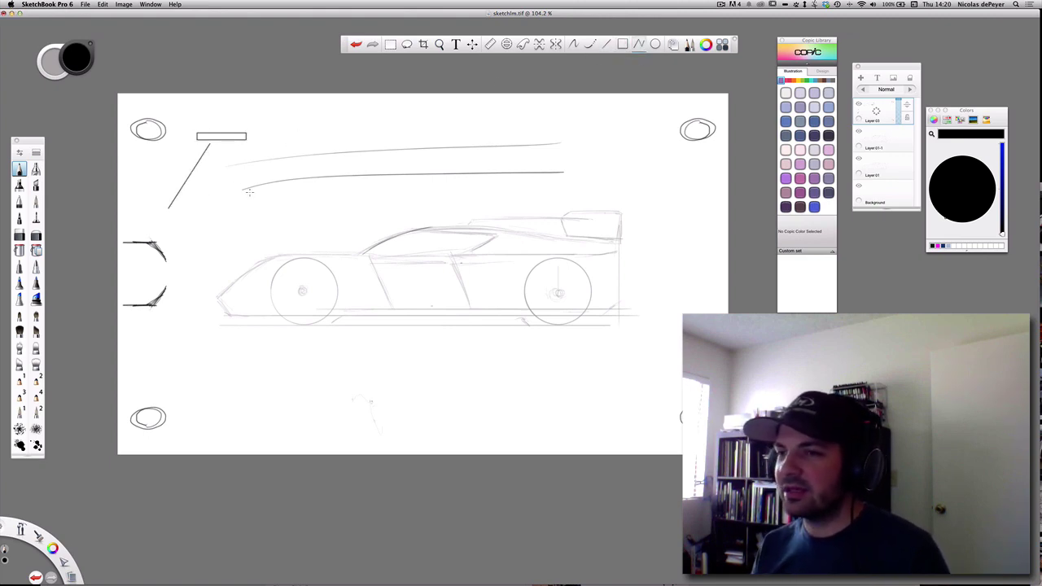
pyautogui.click(344, 198)
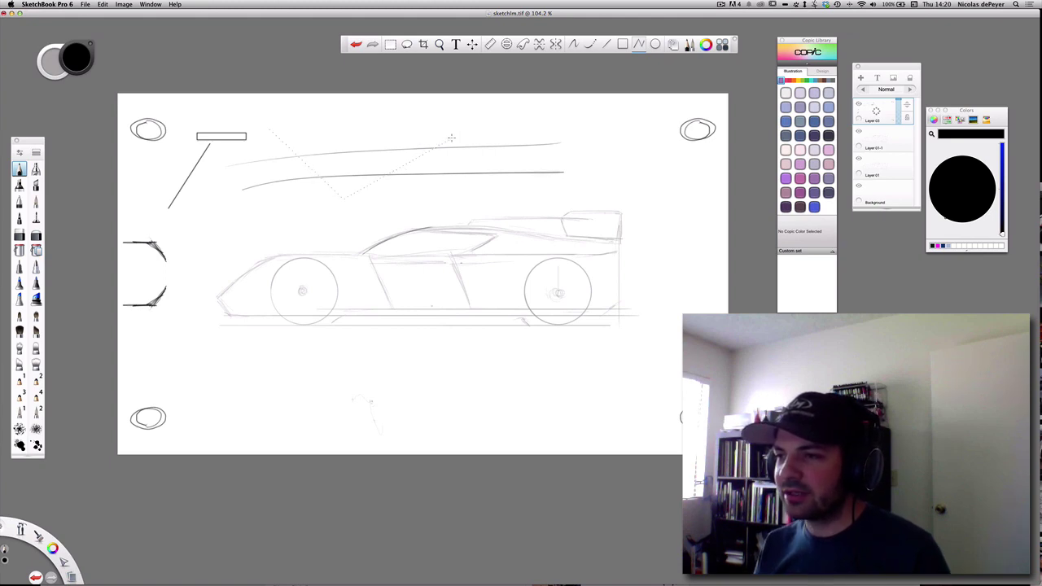
pyautogui.click(441, 138)
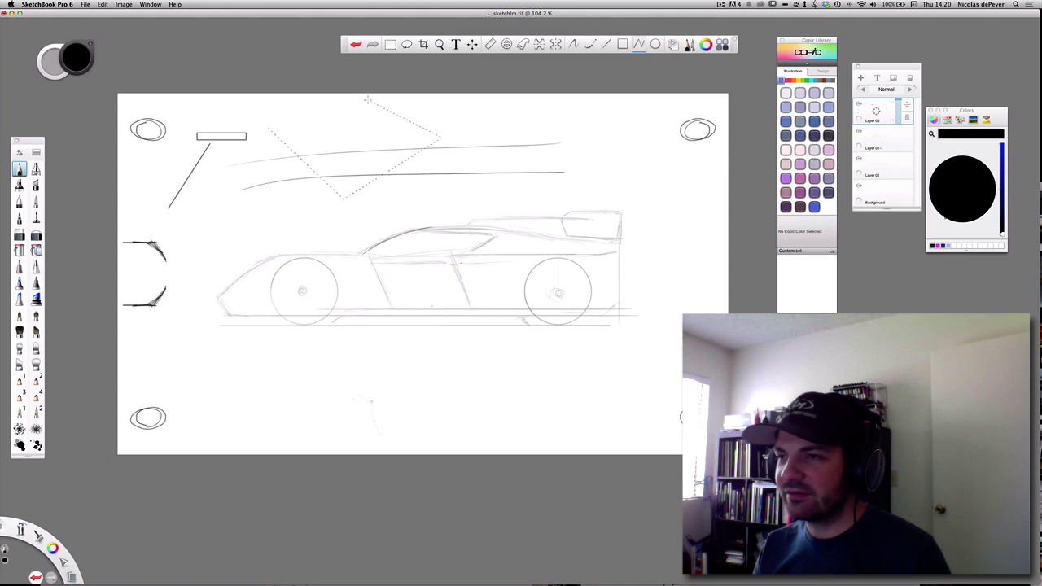
pyautogui.click(367, 99)
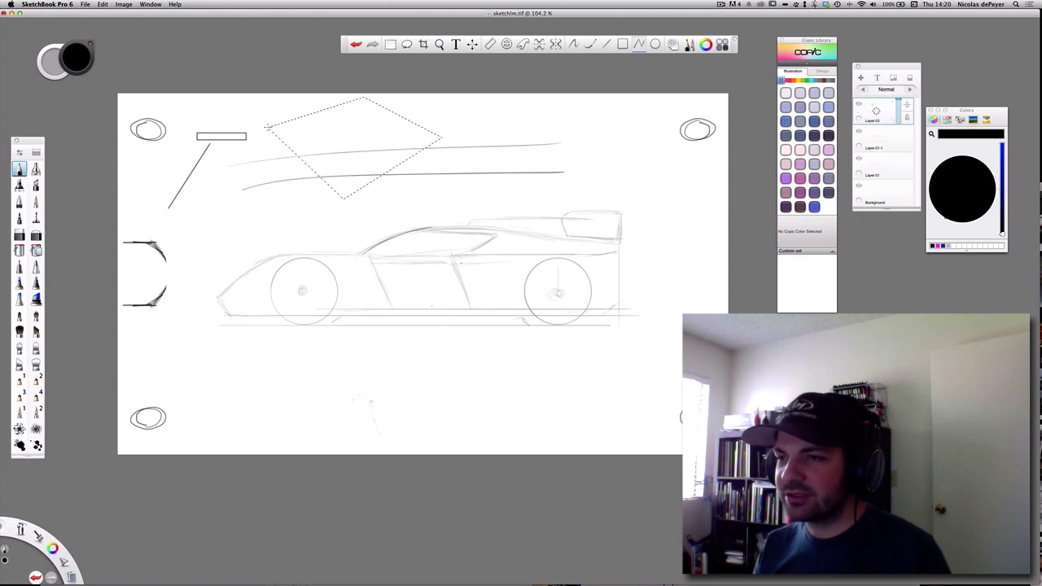
pyautogui.click(267, 127)
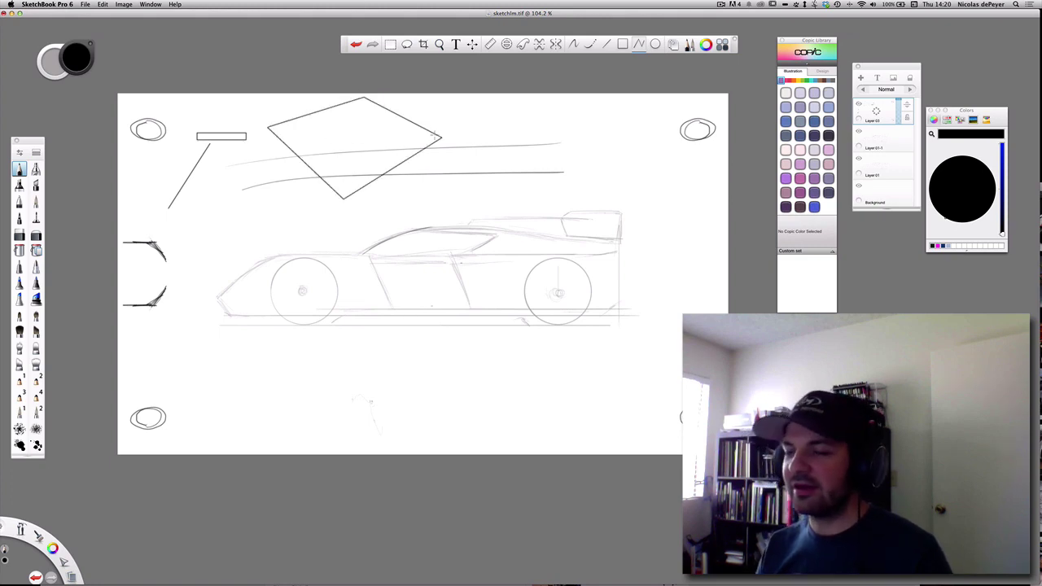
pyautogui.click(655, 44)
pyautogui.moveTo(310, 118); pyautogui.dragTo(343, 135)
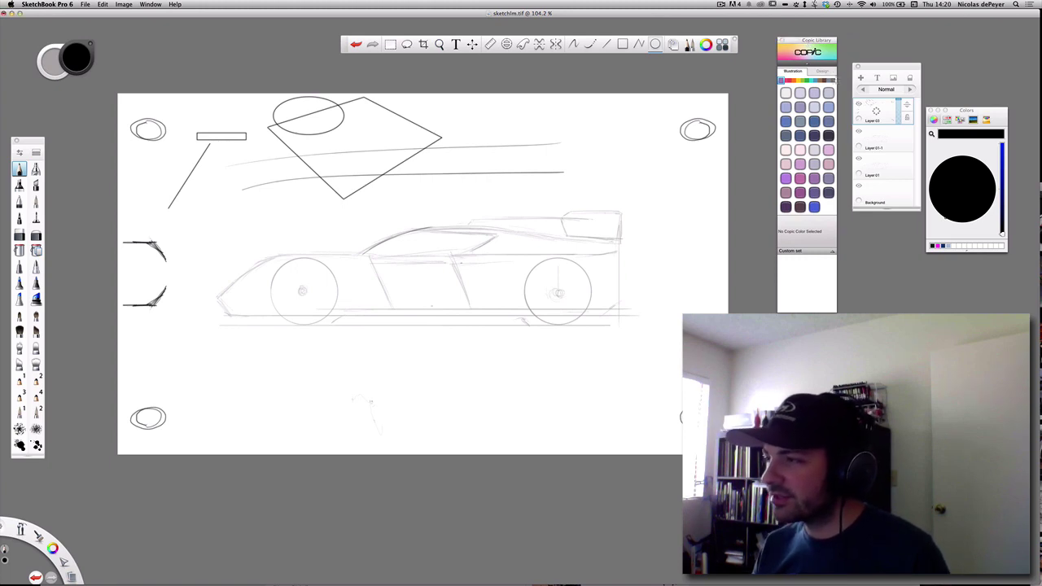
# Browse the Copic Library colour families and the Design and Illustration colour sets
pyautogui.click(832, 81)
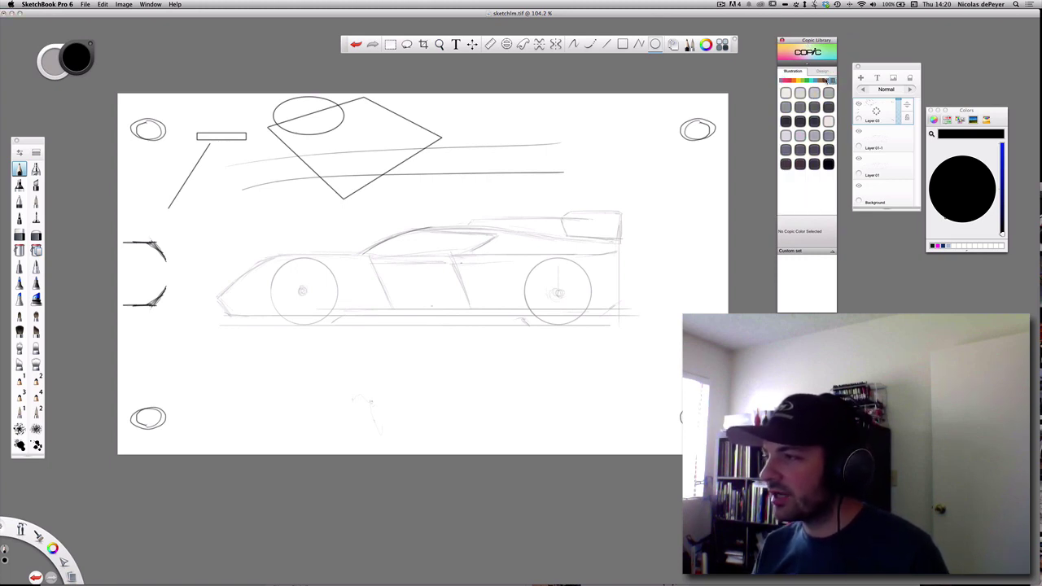
pyautogui.click(824, 81)
pyautogui.click(818, 82)
pyautogui.click(826, 81)
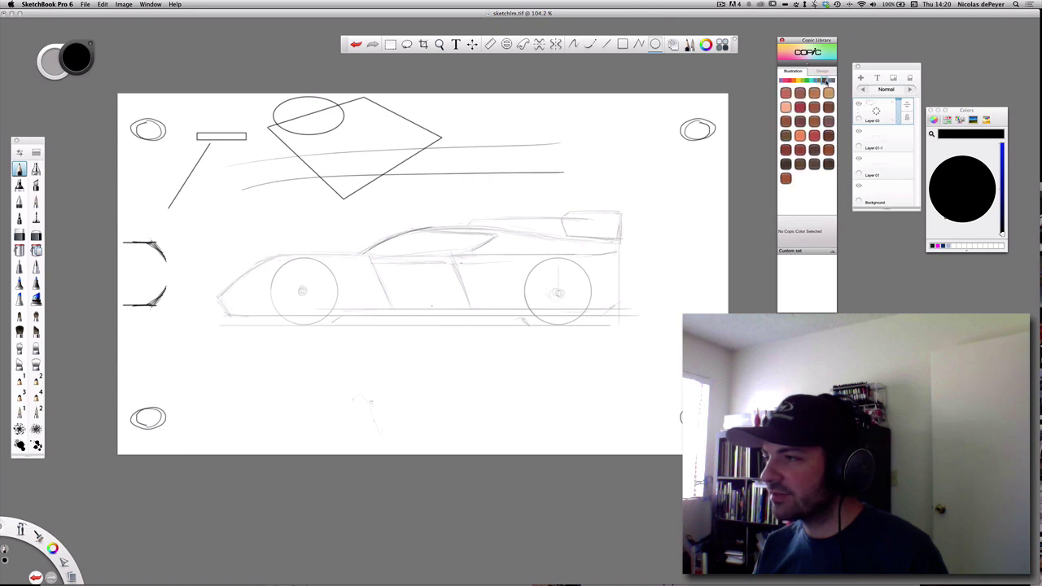
pyautogui.click(811, 82)
pyautogui.click(814, 81)
pyautogui.click(815, 81)
pyautogui.click(822, 72)
pyautogui.click(793, 72)
pyautogui.click(822, 72)
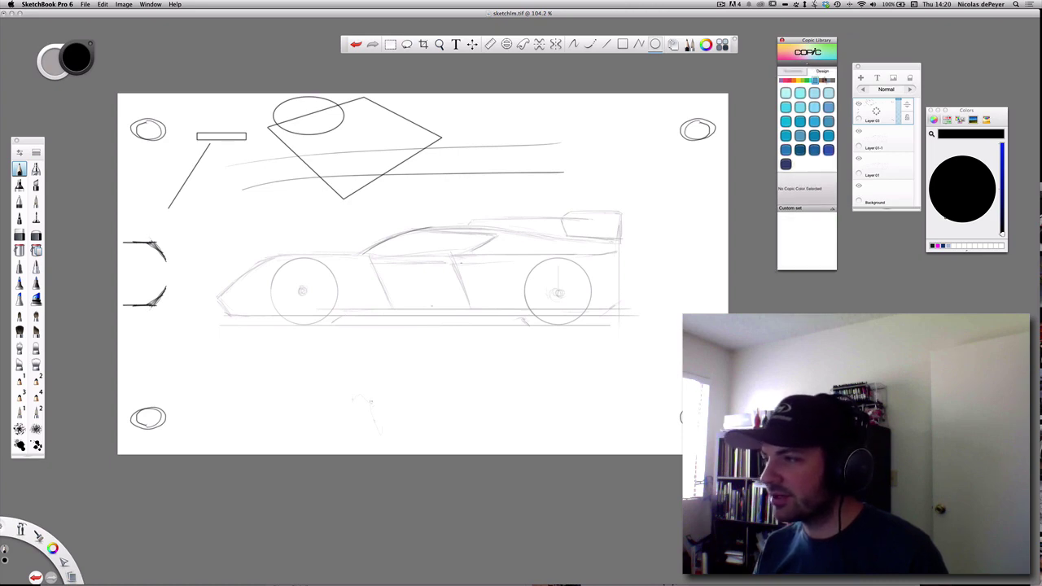
pyautogui.click(833, 80)
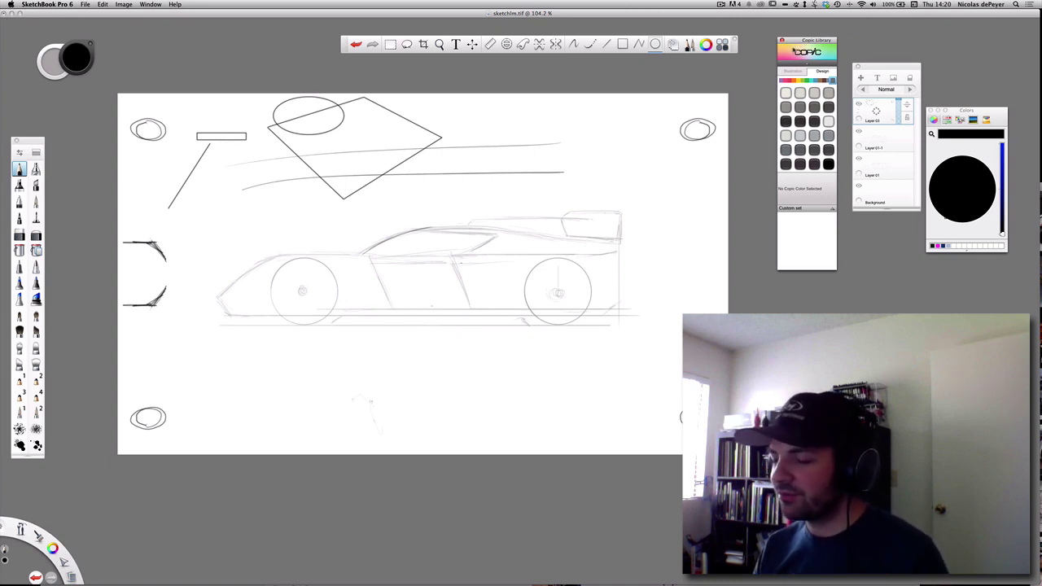
# Switch to a different brush and pick Copic B32 Pale Blue as the colour
pyautogui.click(20, 186)
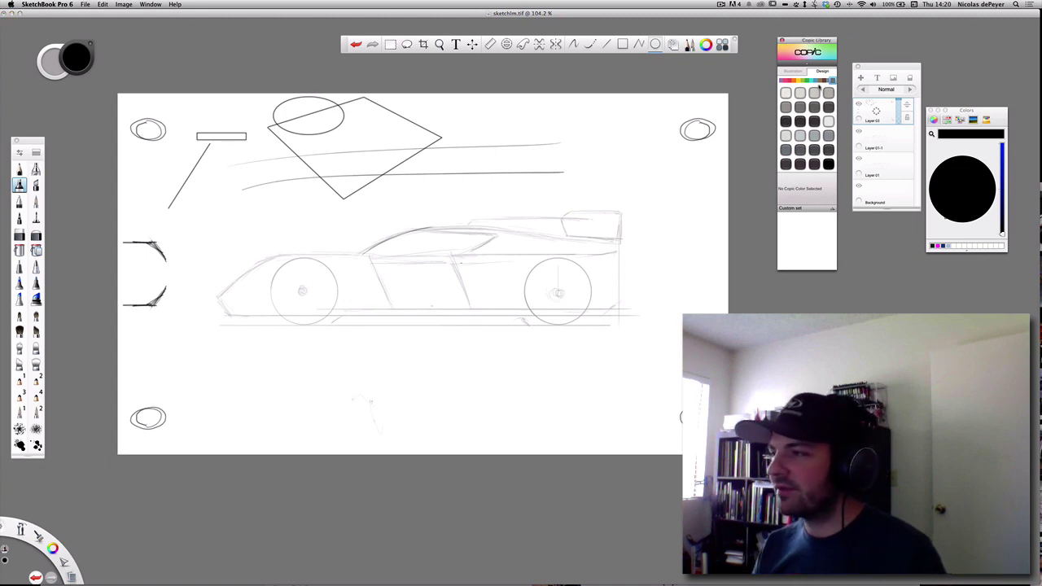
pyautogui.click(817, 81)
pyautogui.click(815, 106)
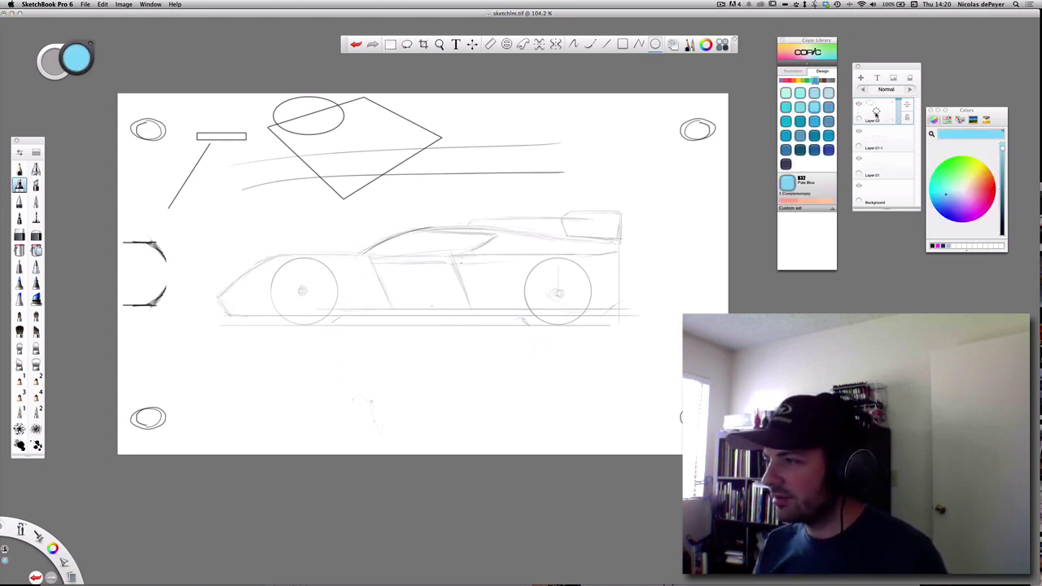
# Add a new layer, then draw and undo a pale blue ellipse above the curves
pyautogui.click(860, 77)
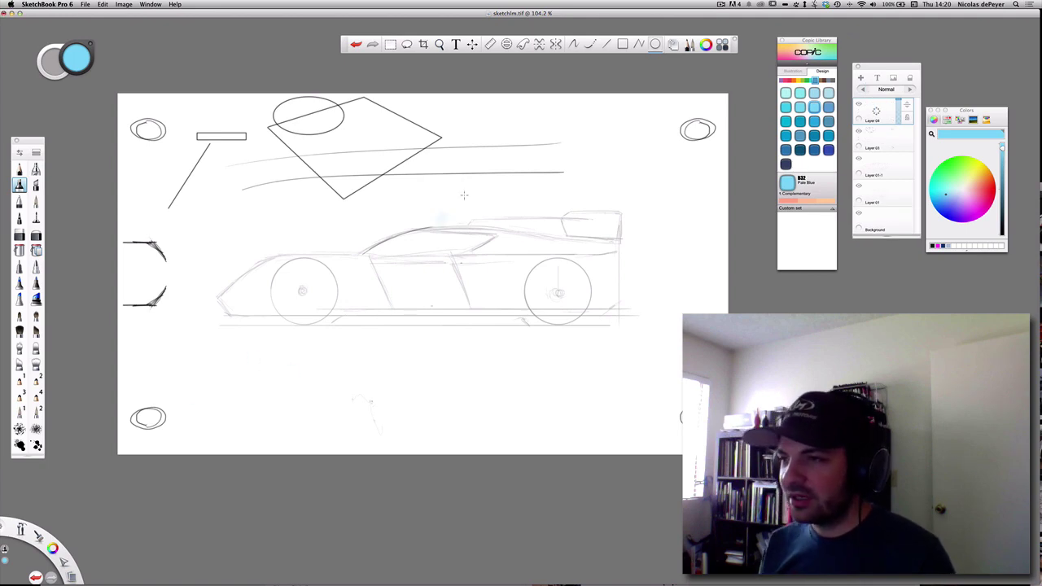
pyautogui.moveTo(435, 131)
pyautogui.mouseDown()
pyautogui.moveTo(570, 123)
pyautogui.moveTo(501, 128)
pyautogui.mouseUp()
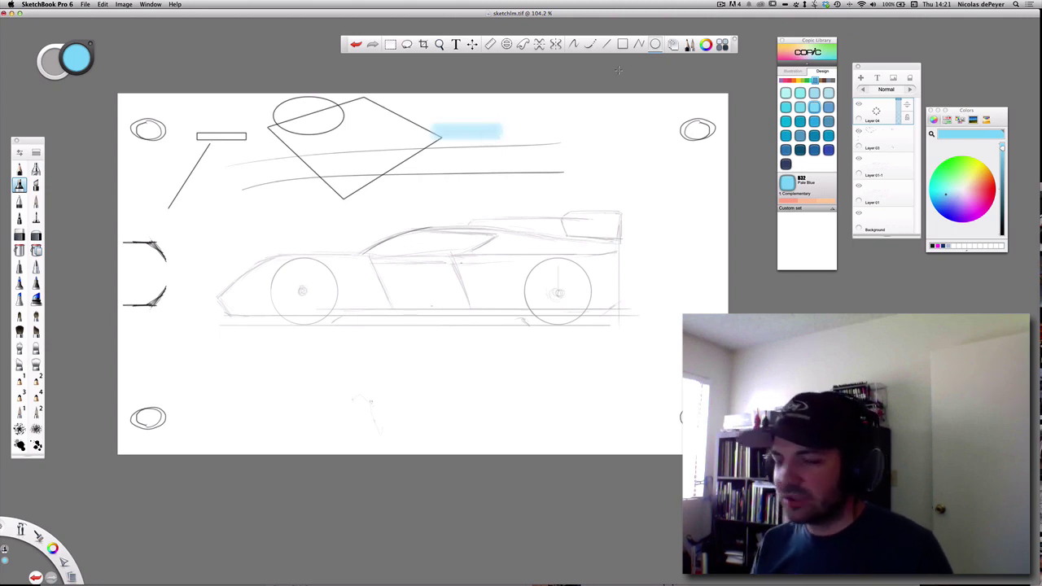
pyautogui.press('super+z')
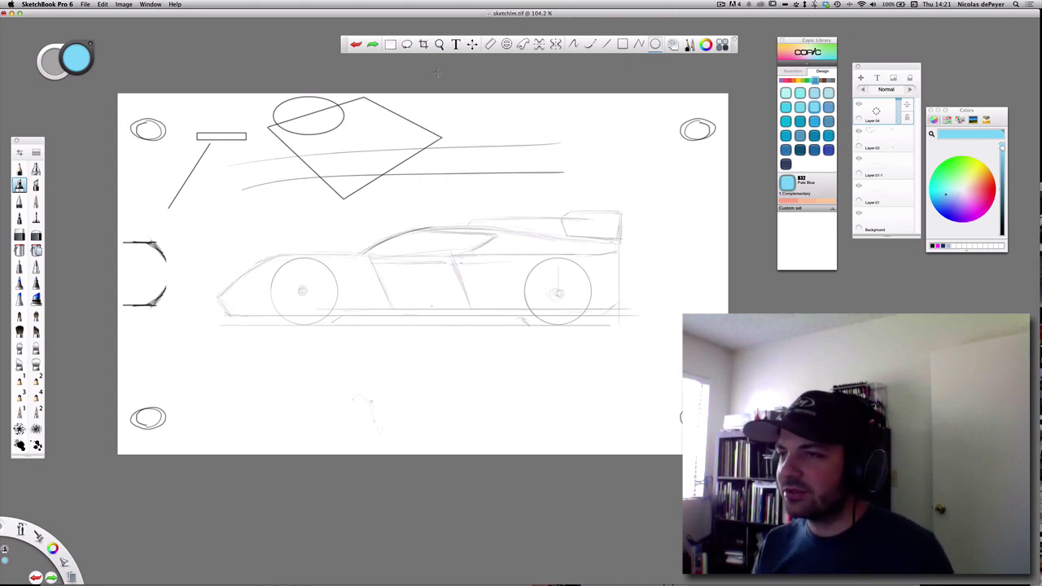
# Paint broad pale-blue freehand streaks right of the diamond, ending in short downward strokes
pyautogui.click(574, 46)
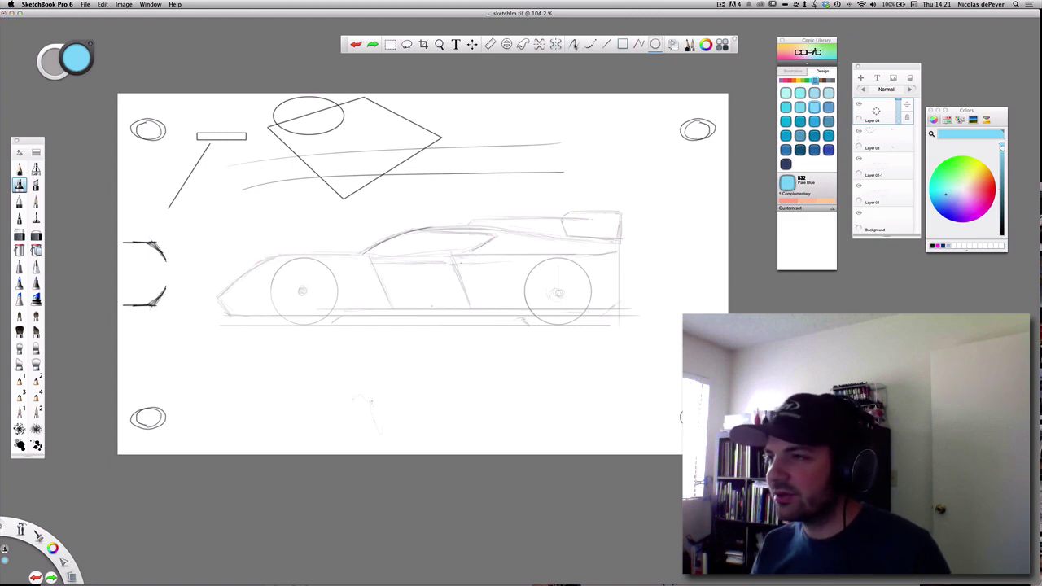
pyautogui.moveTo(473, 124)
pyautogui.mouseDown()
pyautogui.moveTo(595, 116)
pyautogui.moveTo(465, 129)
pyautogui.moveTo(446, 135)
pyautogui.moveTo(536, 126)
pyautogui.moveTo(448, 153)
pyautogui.moveTo(587, 122)
pyautogui.moveTo(506, 150)
pyautogui.mouseUp()
pyautogui.moveTo(537, 111)
pyautogui.mouseDown()
pyautogui.moveTo(551, 150)
pyautogui.moveTo(567, 128)
pyautogui.mouseUp()
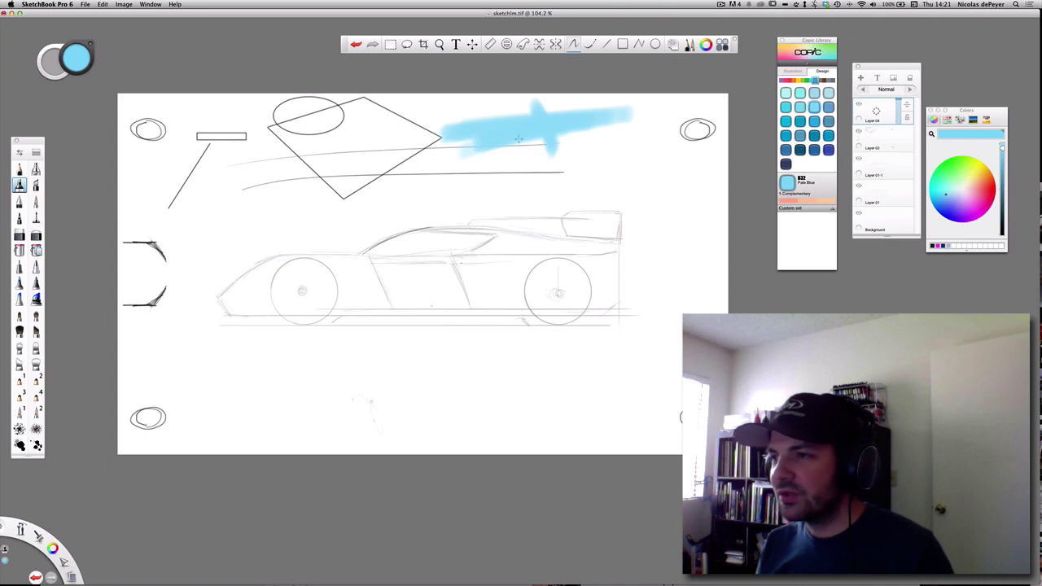
pyautogui.moveTo(503, 154)
pyautogui.mouseDown()
pyautogui.moveTo(558, 133)
pyautogui.moveTo(513, 148)
pyautogui.mouseUp()
pyautogui.moveTo(468, 179)
pyautogui.mouseDown()
pyautogui.moveTo(675, 152)
pyautogui.moveTo(448, 180)
pyautogui.mouseUp()
pyautogui.moveTo(554, 164); pyautogui.dragTo(484, 169)
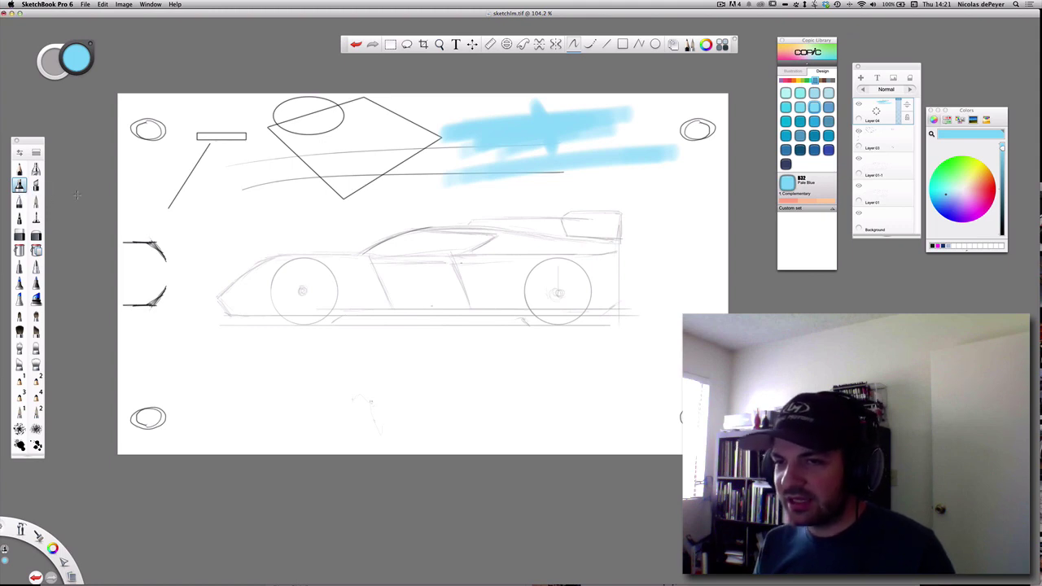
pyautogui.moveTo(604, 142)
pyautogui.mouseDown()
pyautogui.moveTo(610, 169)
pyautogui.moveTo(591, 186)
pyautogui.mouseUp()
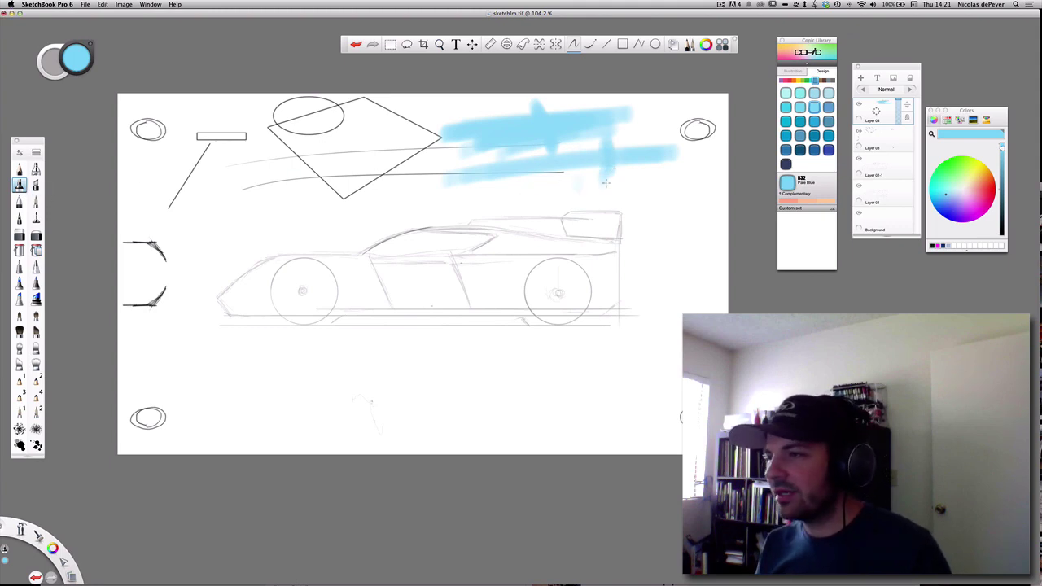
pyautogui.moveTo(628, 143)
pyautogui.mouseDown()
pyautogui.moveTo(646, 166)
pyautogui.moveTo(628, 205)
pyautogui.mouseUp()
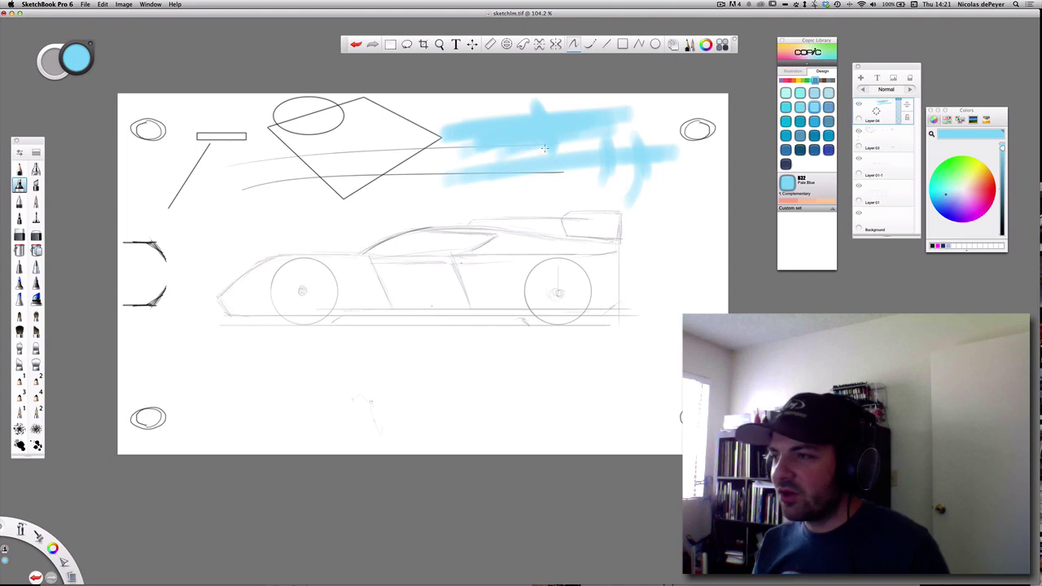
# Hide the guide-shapes layer through its layer puck, then delete it
pyautogui.click(879, 140)
pyautogui.click(858, 139)
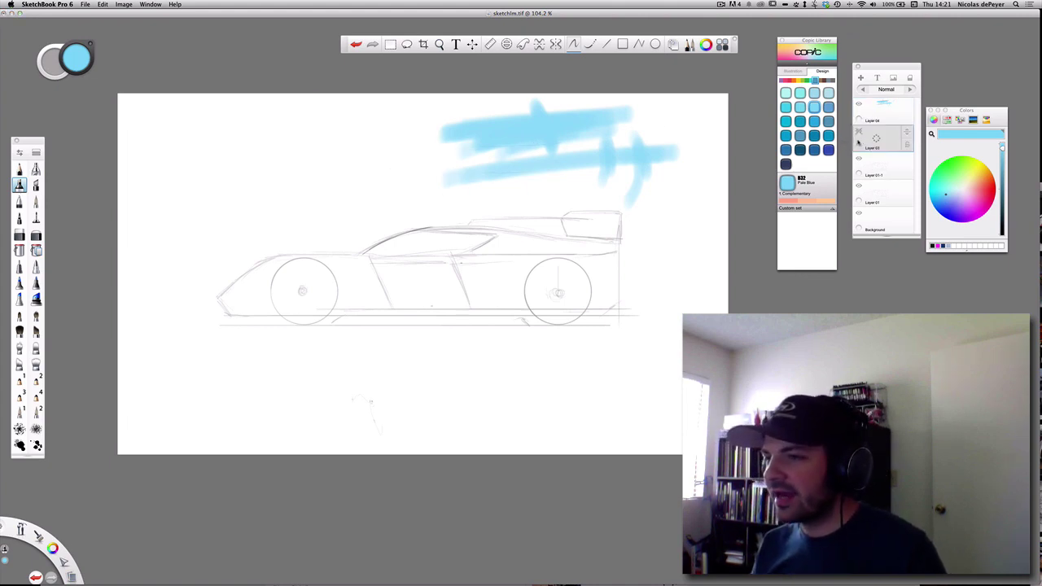
pyautogui.click(876, 142)
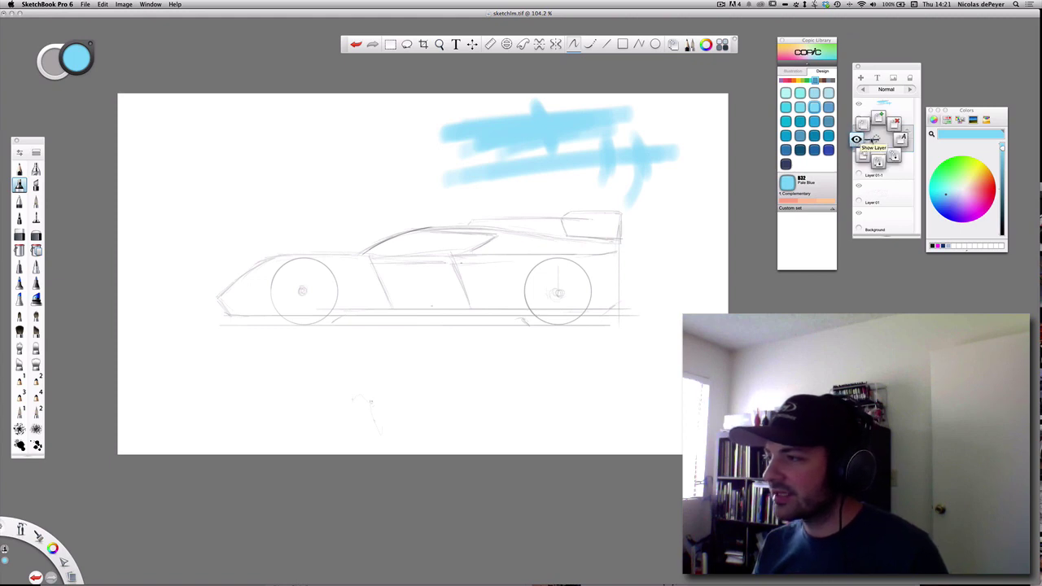
pyautogui.click(896, 128)
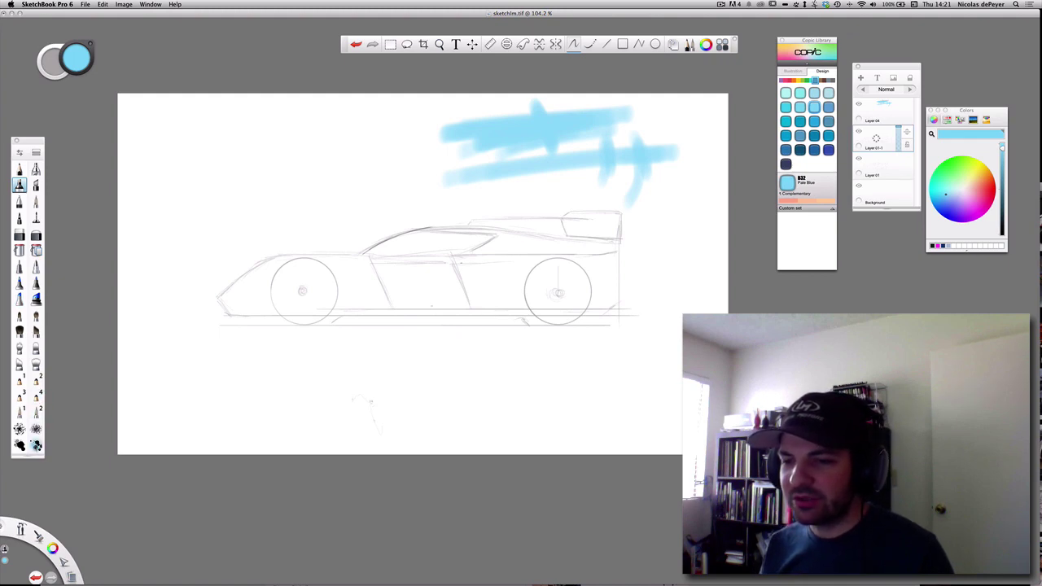
# Stamp a light-blue cloud at upper left, then set the airbrush to size 113.2
pyautogui.click(36, 445)
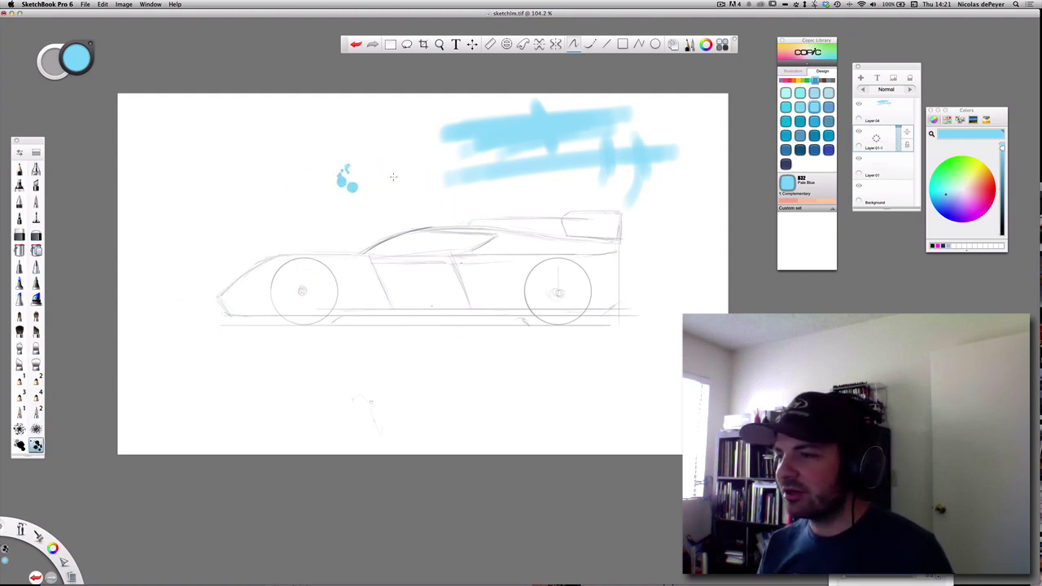
pyautogui.moveTo(163, 191)
pyautogui.mouseDown()
pyautogui.moveTo(288, 163)
pyautogui.moveTo(374, 171)
pyautogui.mouseUp()
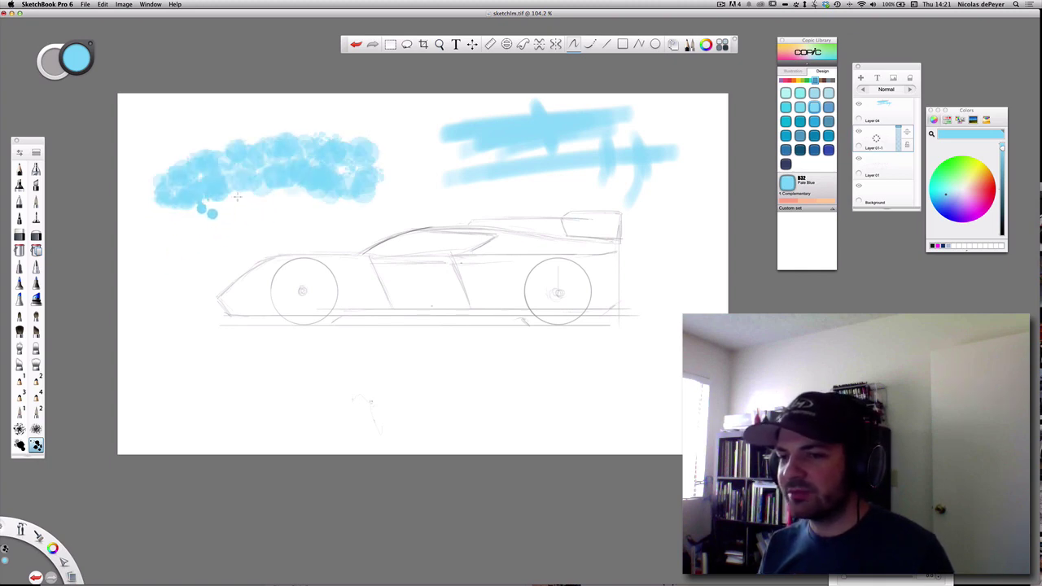
pyautogui.press('b')
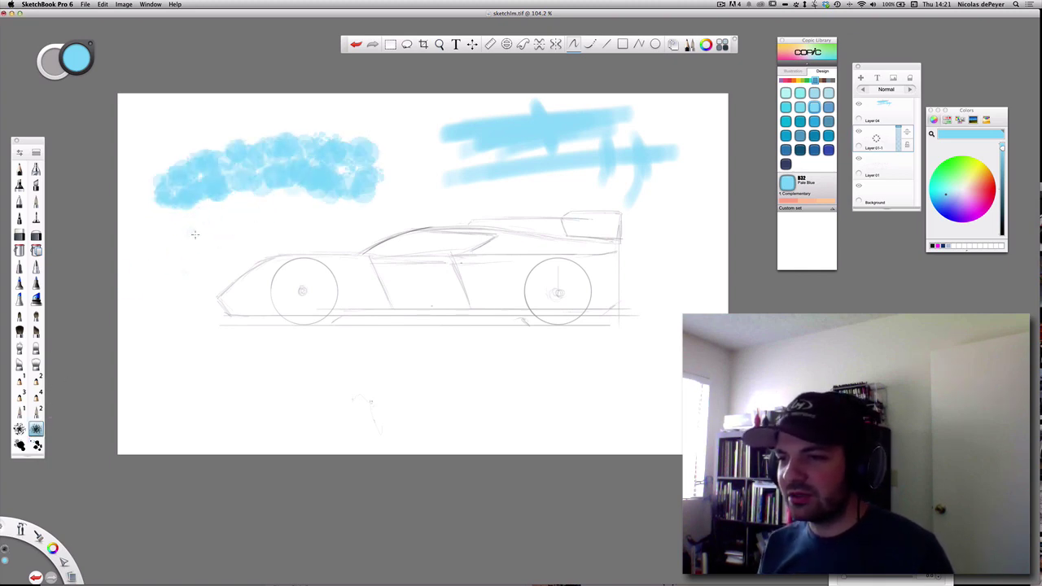
pyautogui.moveTo(51, 62); pyautogui.dragTo(171, 70)
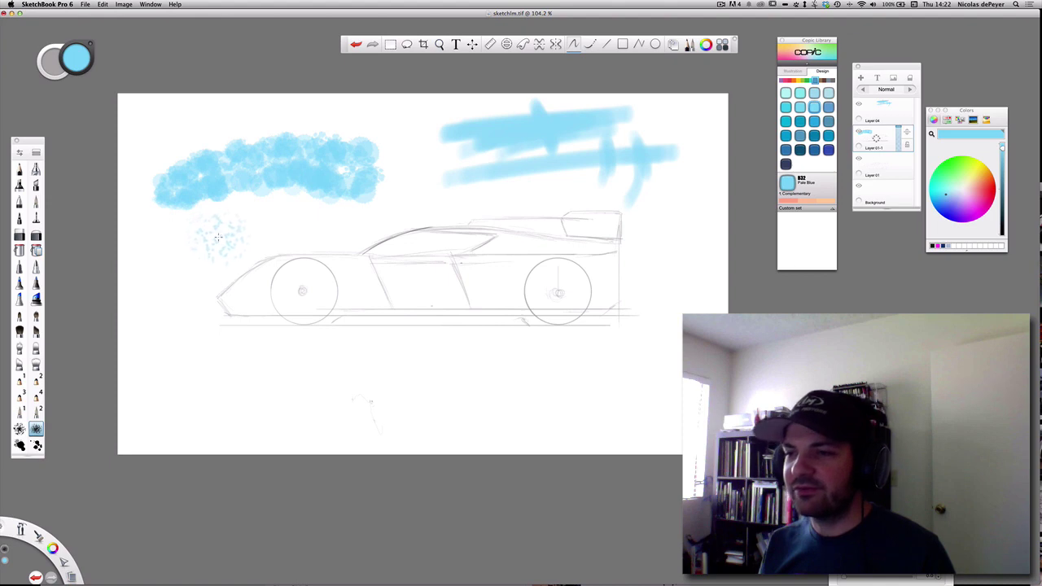
# Spray speckled blue texture beneath the cloud over the car's roof, then shrink the brush to 30.9
pyautogui.moveTo(217, 236)
pyautogui.mouseDown()
pyautogui.moveTo(397, 192)
pyautogui.moveTo(254, 237)
pyautogui.moveTo(268, 223)
pyautogui.mouseUp()
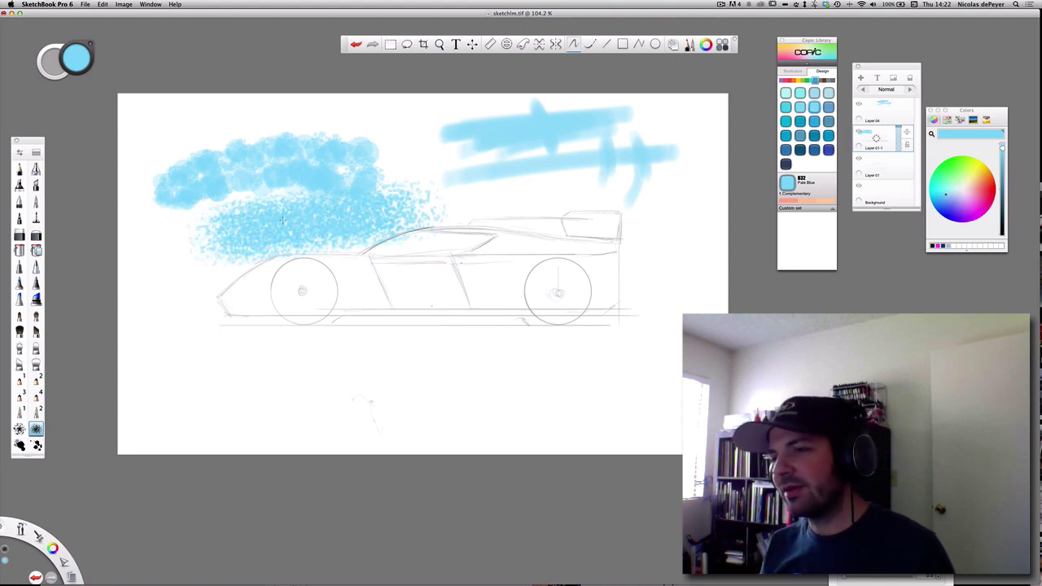
pyautogui.moveTo(353, 250); pyautogui.dragTo(460, 191)
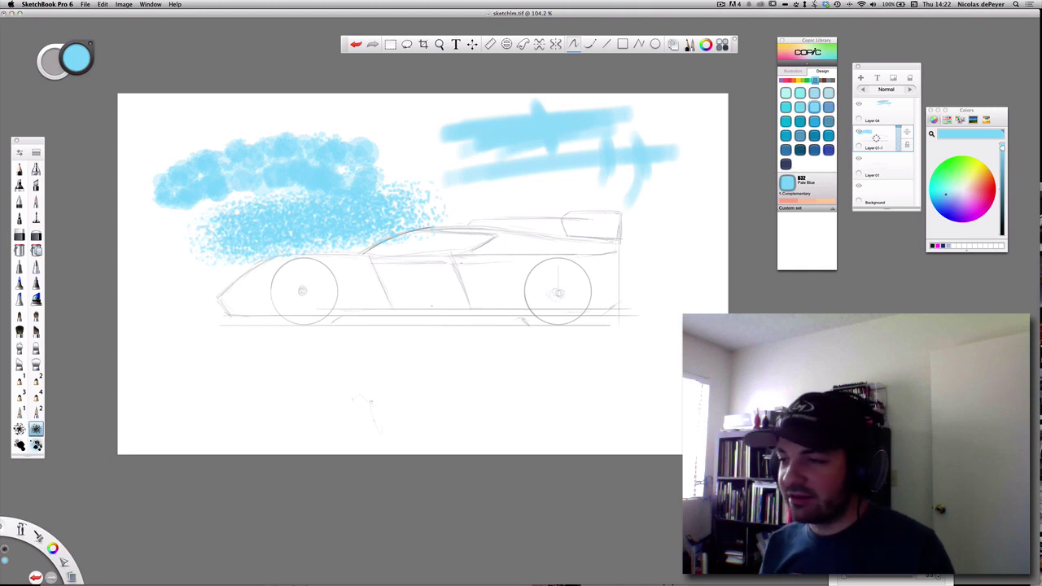
pyautogui.moveTo(529, 194); pyautogui.dragTo(506, 205)
pyautogui.moveTo(446, 184)
pyautogui.mouseDown()
pyautogui.moveTo(435, 173)
pyautogui.moveTo(440, 181)
pyautogui.mouseUp()
pyautogui.moveTo(438, 183)
pyautogui.mouseDown()
pyautogui.moveTo(422, 173)
pyautogui.moveTo(437, 200)
pyautogui.mouseUp()
pyautogui.moveTo(33, 72)
pyautogui.mouseDown()
pyautogui.moveTo(18, 92)
pyautogui.moveTo(51, 75)
pyautogui.moveTo(26, 76)
pyautogui.moveTo(57, 71)
pyautogui.mouseUp()
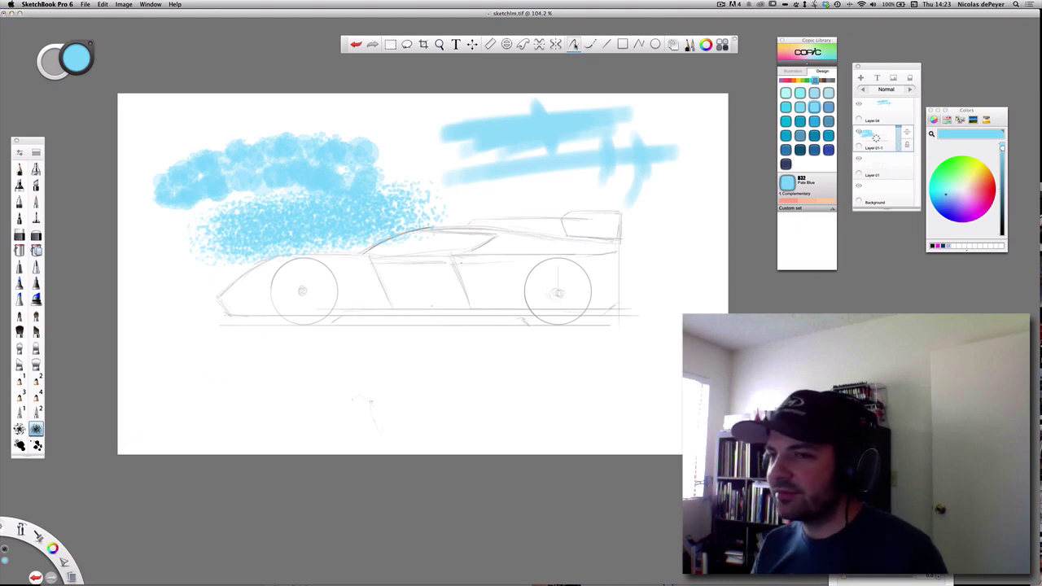
# Draw two long black pencil flick lines beneath the car, then enable vertical symmetry
pyautogui.click(19, 168)
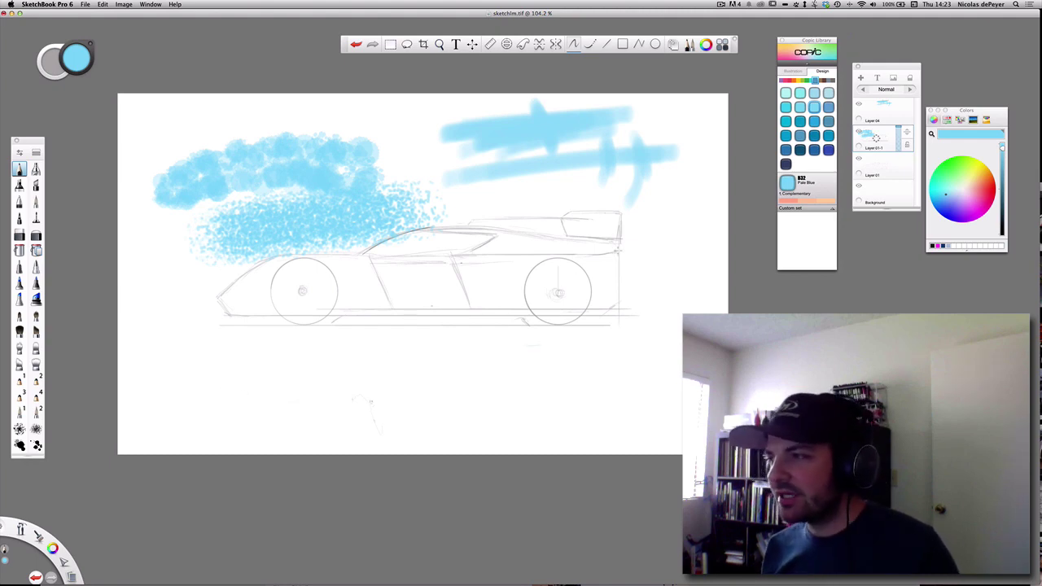
pyautogui.moveTo(1002, 218); pyautogui.dragTo(989, 261)
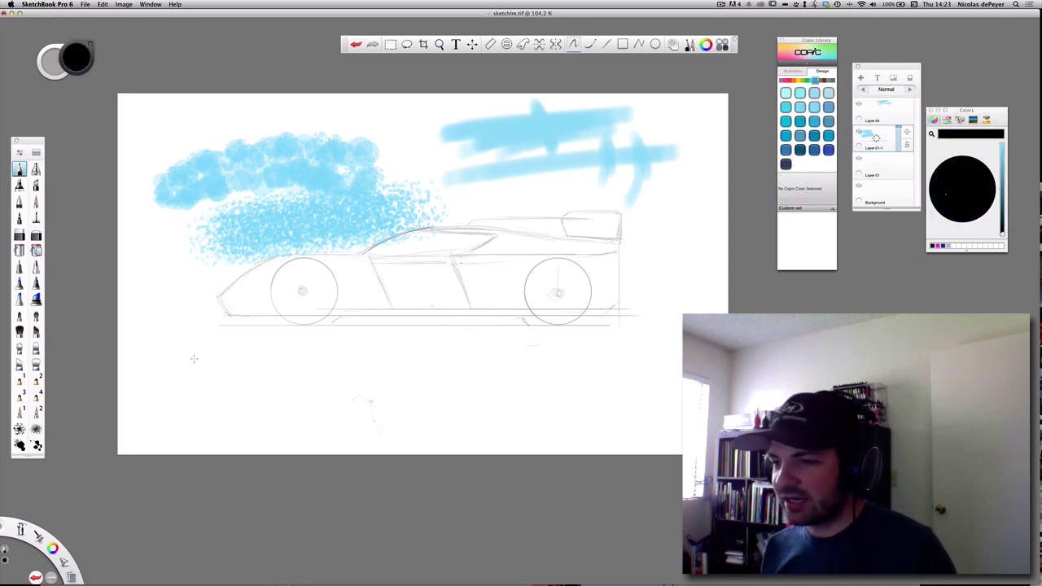
pyautogui.moveTo(195, 378); pyautogui.dragTo(573, 352)
pyautogui.moveTo(401, 380); pyautogui.dragTo(573, 366)
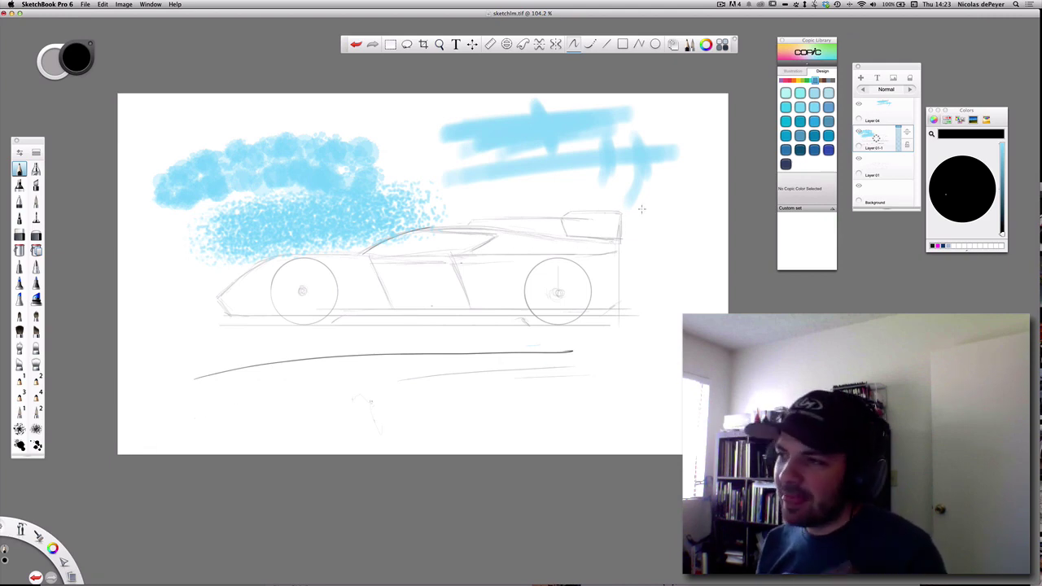
pyautogui.click(555, 44)
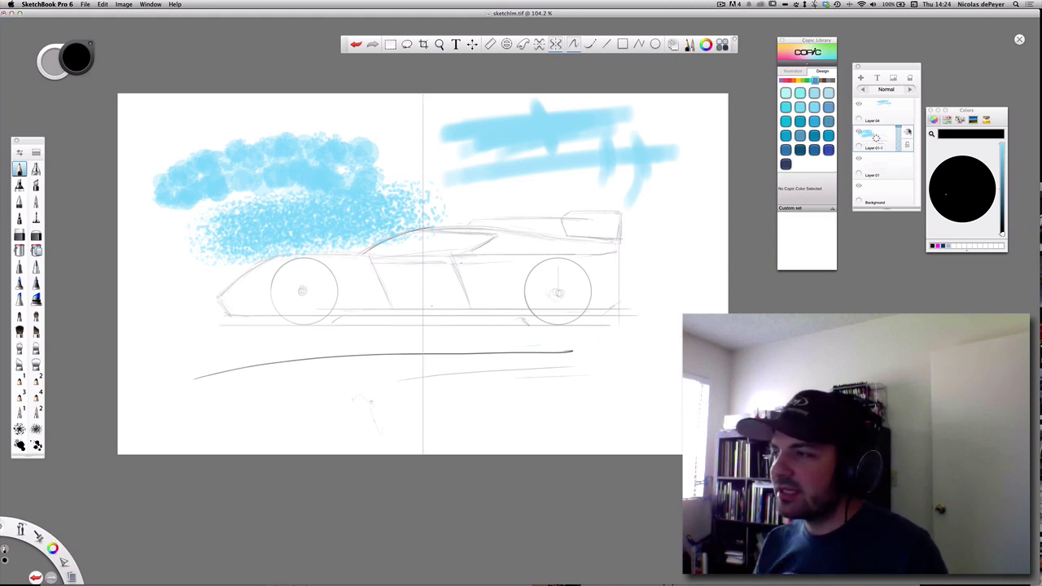
# Add a new layer above Layer 04 and draw a mirrored S-curve squiggle
pyautogui.click(883, 114)
pyautogui.click(860, 77)
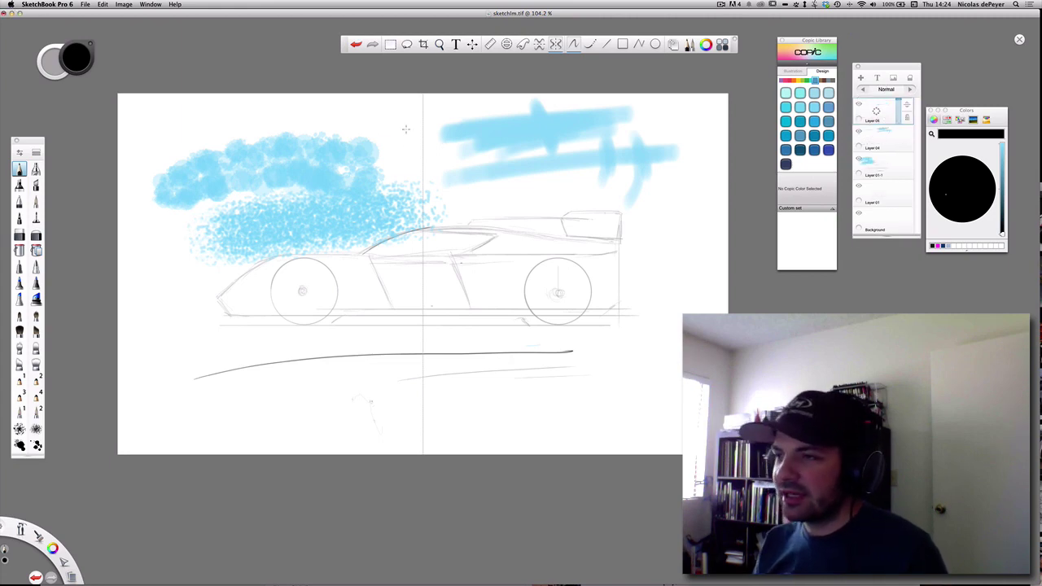
pyautogui.moveTo(397, 128)
pyautogui.mouseDown()
pyautogui.moveTo(379, 142)
pyautogui.moveTo(391, 159)
pyautogui.moveTo(370, 167)
pyautogui.moveTo(373, 187)
pyautogui.mouseUp()
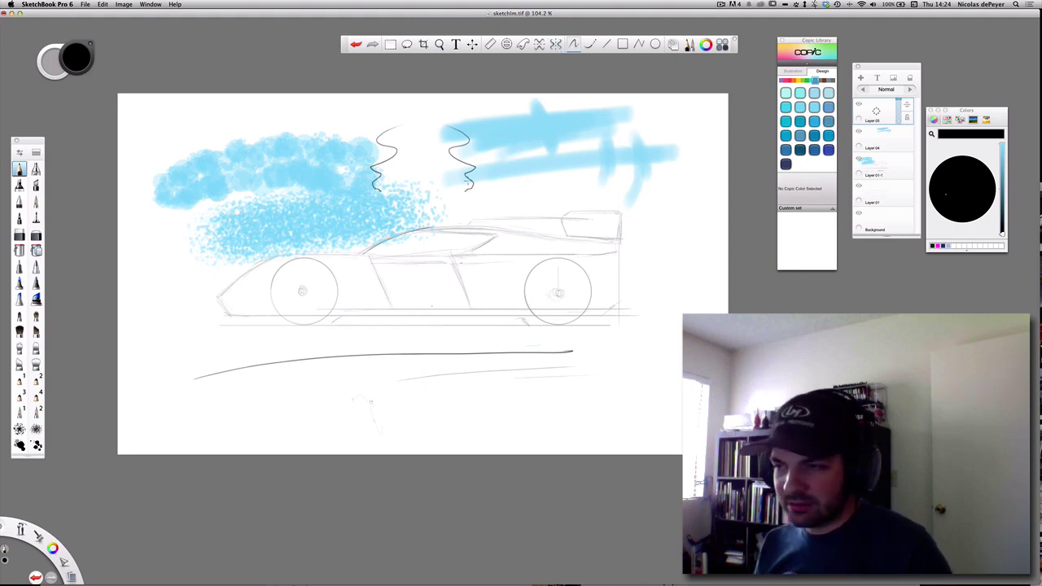
# Move the mirrored squiggles to the right, above the car's rear
pyautogui.press('space')
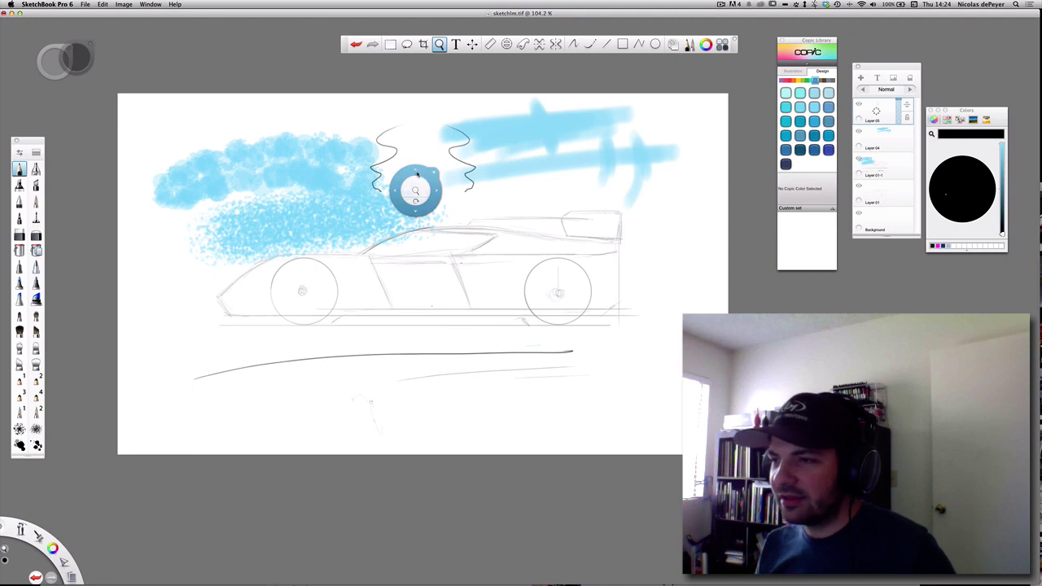
pyautogui.press('v')
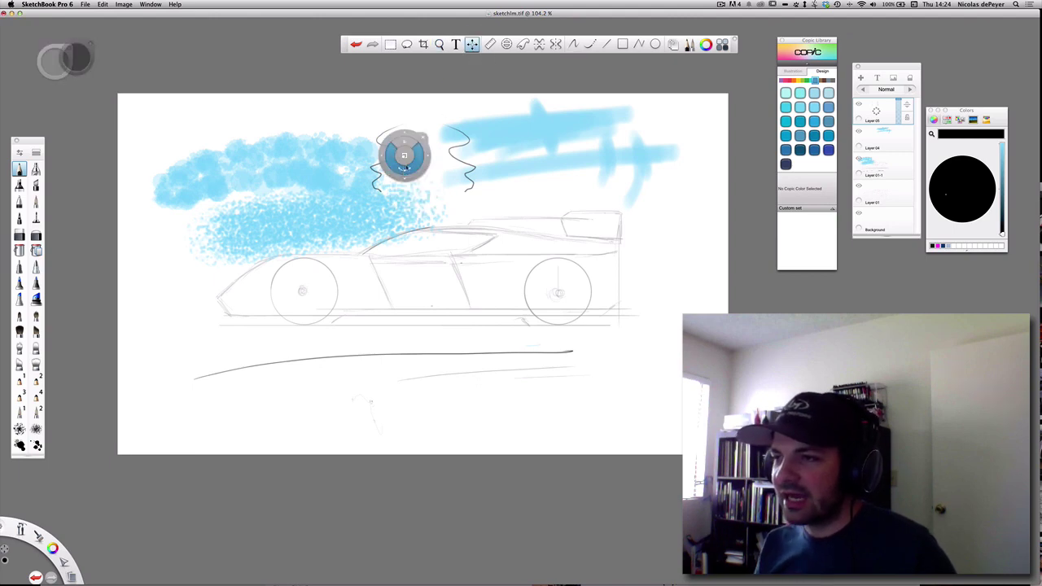
pyautogui.moveTo(405, 168)
pyautogui.mouseDown()
pyautogui.moveTo(480, 157)
pyautogui.moveTo(570, 164)
pyautogui.mouseUp()
pyautogui.moveTo(485, 178)
pyautogui.mouseDown()
pyautogui.moveTo(239, 252)
pyautogui.moveTo(187, 243)
pyautogui.moveTo(233, 282)
pyautogui.moveTo(340, 258)
pyautogui.moveTo(501, 187)
pyautogui.moveTo(531, 206)
pyautogui.moveTo(584, 197)
pyautogui.moveTo(570, 205)
pyautogui.moveTo(561, 189)
pyautogui.mouseUp()
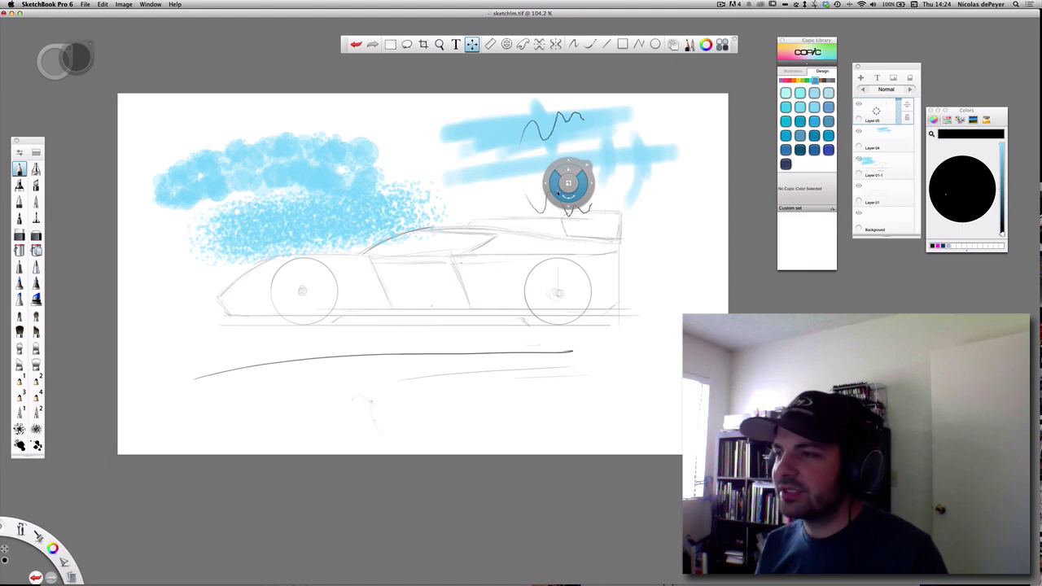
pyautogui.press('Escape')
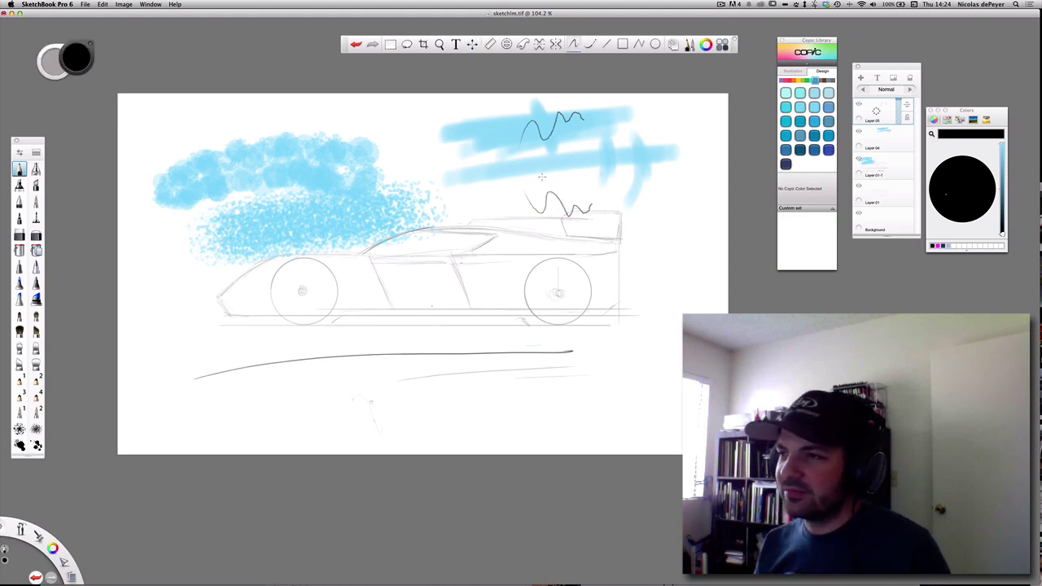